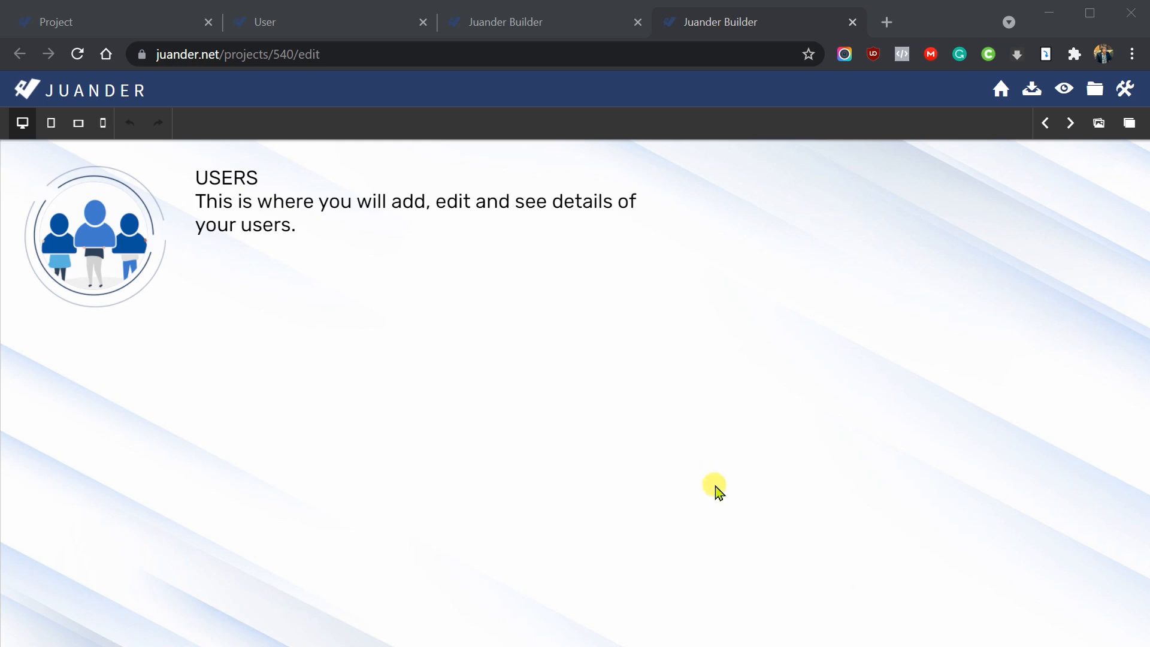
- Open the Users page from the Project area and scroll through all the user profile cards
{"action": "left_click", "coordinate": [162, 24]}
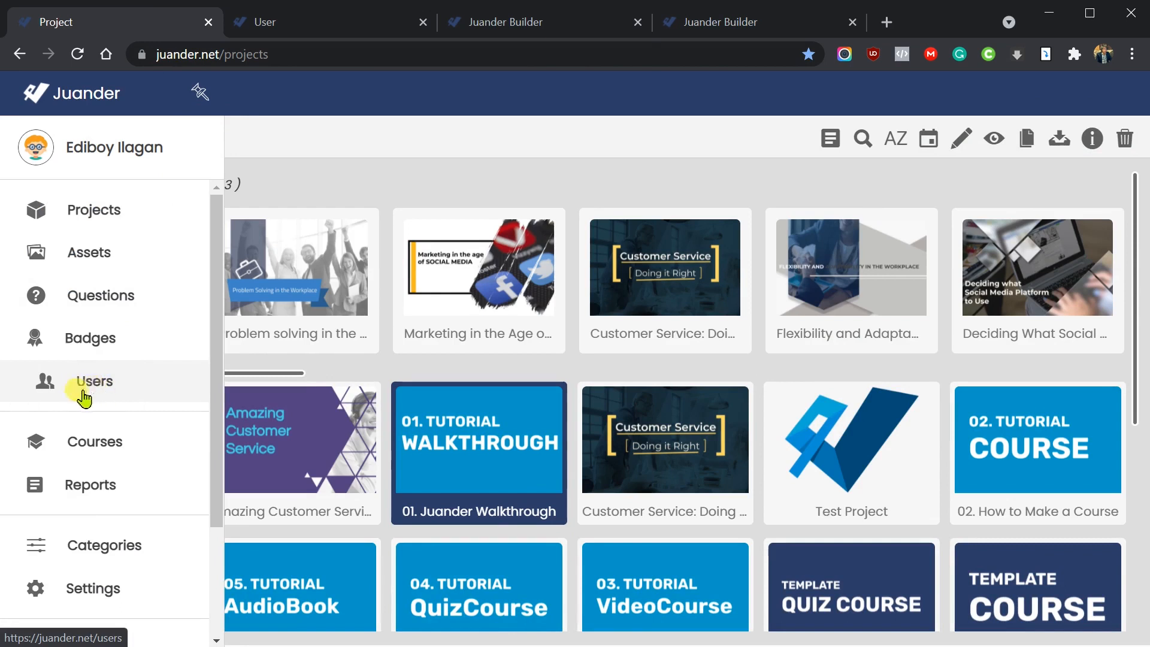
{"action": "left_click", "coordinate": [303, 24]}
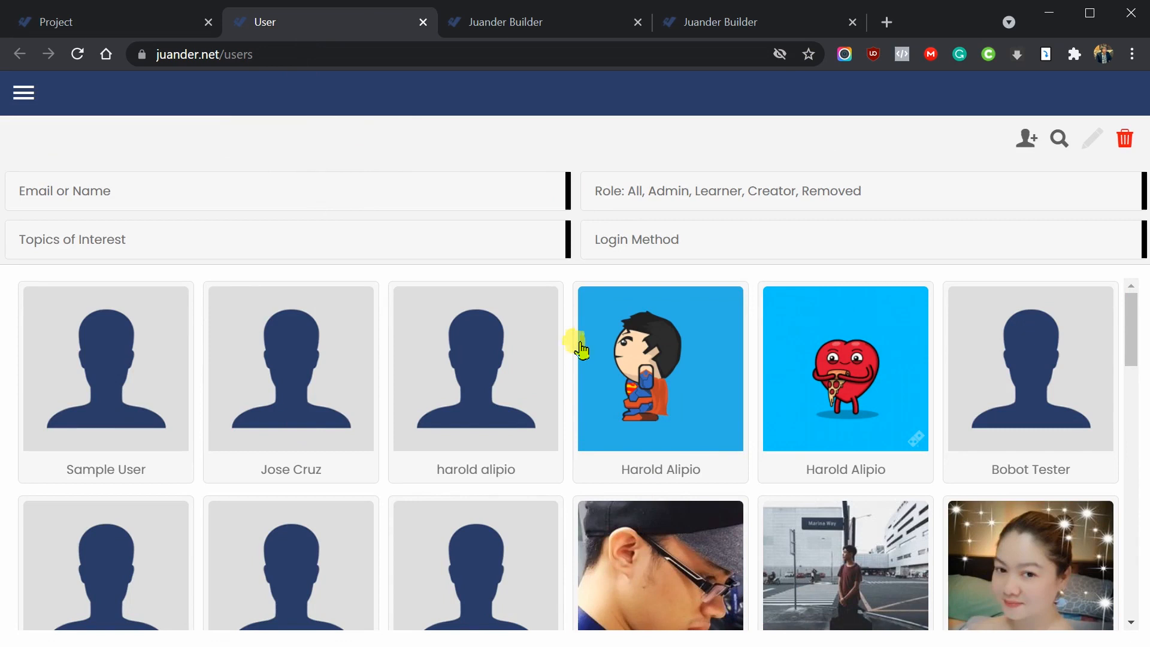
{"action": "scroll", "coordinate": [582, 349], "scroll_direction": "down", "scroll_amount": 15}
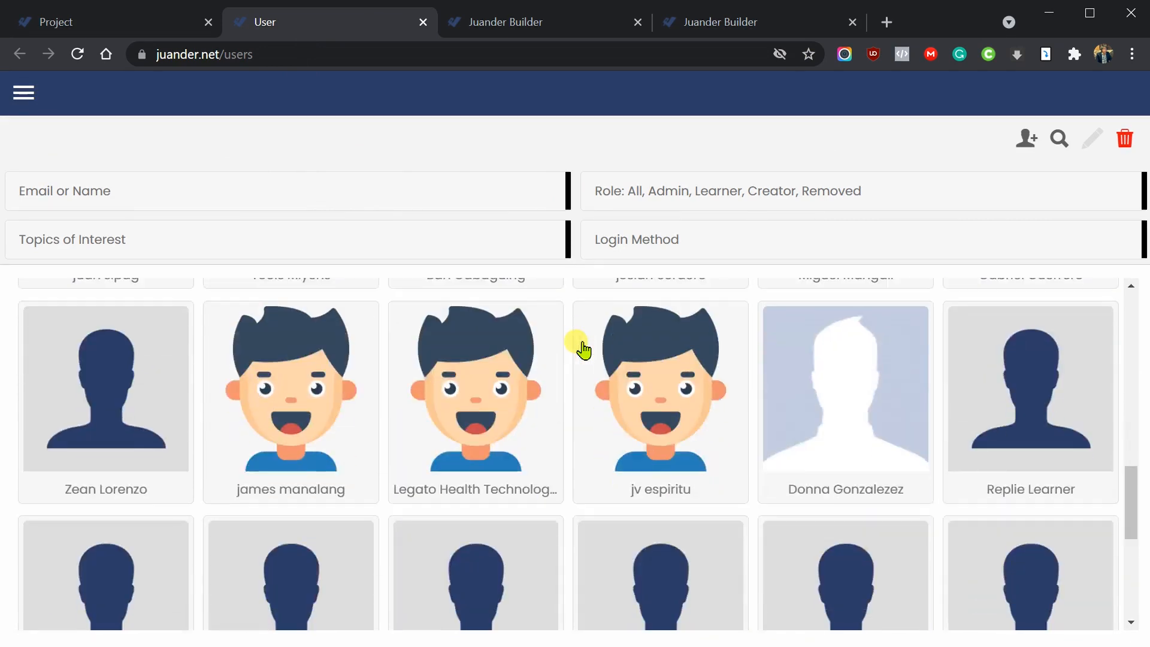
{"action": "scroll", "coordinate": [583, 349], "scroll_direction": "down", "scroll_amount": 2}
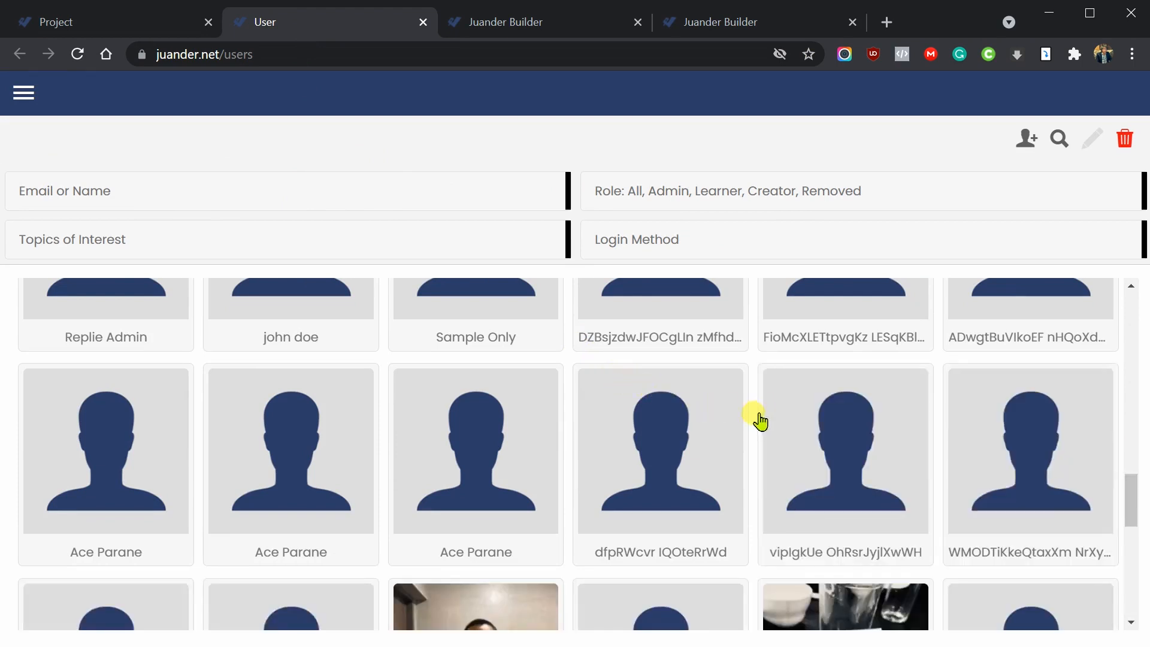
{"action": "scroll", "coordinate": [761, 419], "scroll_direction": "down", "scroll_amount": 8}
{"action": "scroll", "coordinate": [756, 417], "scroll_direction": "up", "scroll_amount": 15}
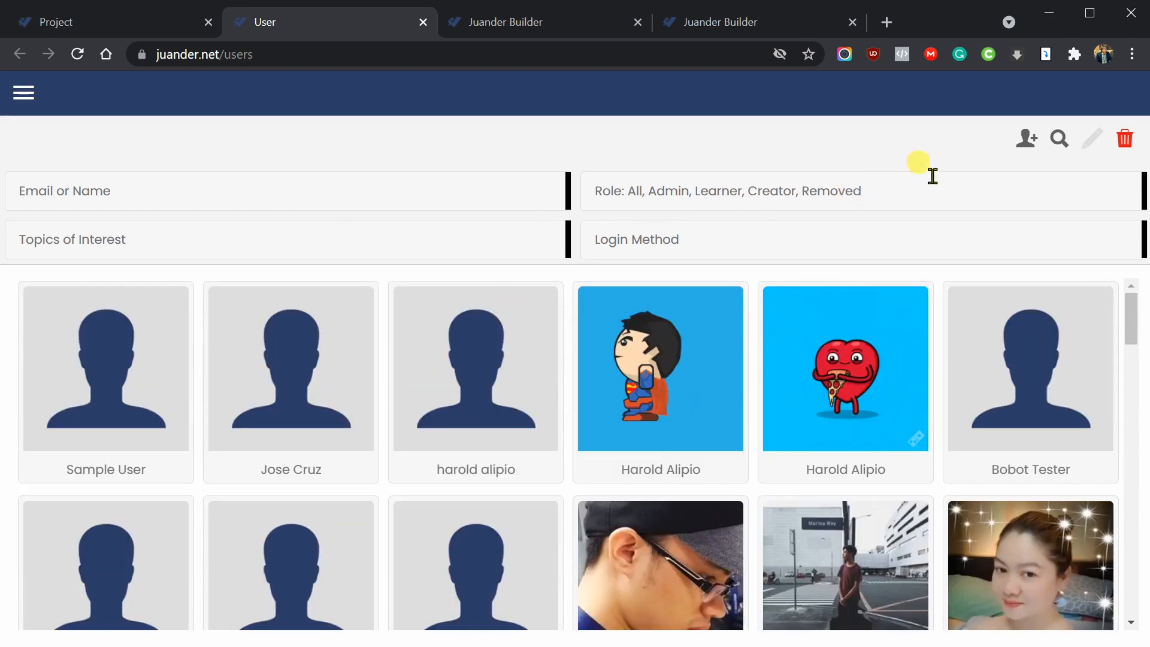
- Start a new user and set the orange-haired boy-with-glasses avatar as its profile photo
{"action": "left_click", "coordinate": [1026, 143]}
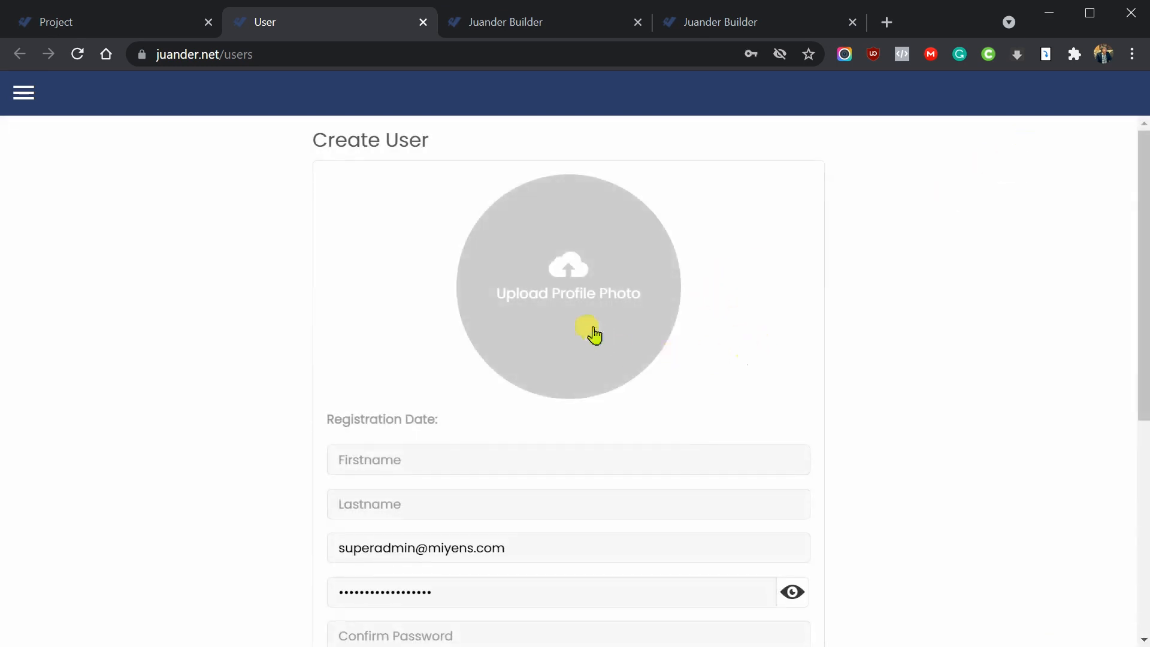
{"action": "left_click", "coordinate": [585, 307]}
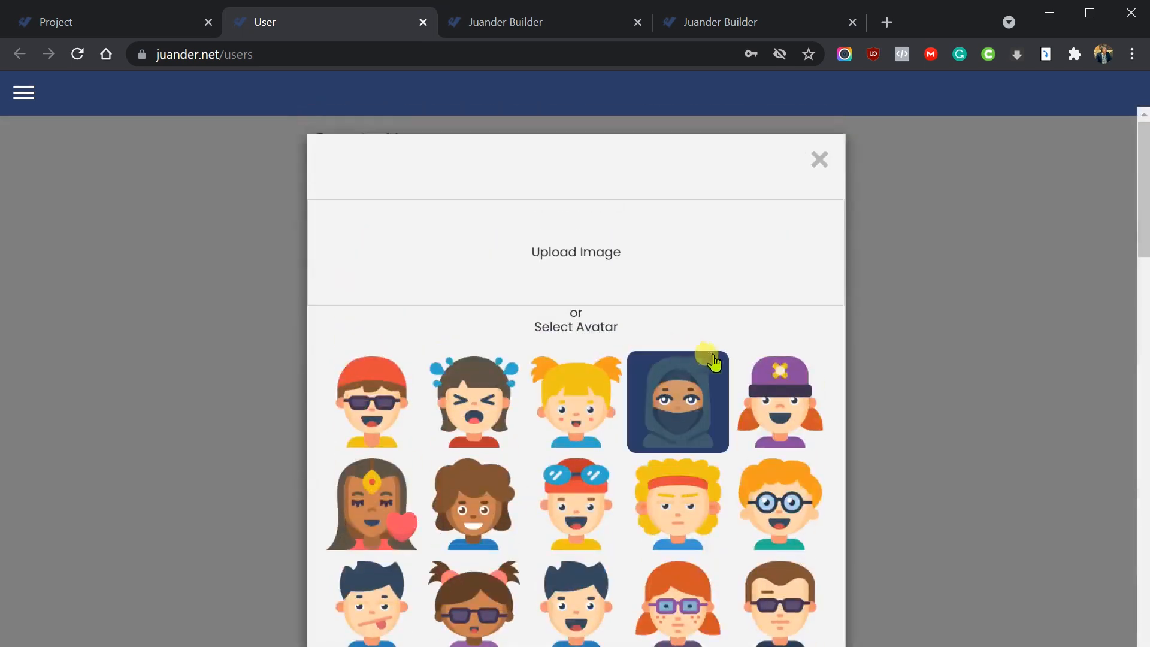
{"action": "scroll", "coordinate": [488, 452], "scroll_direction": "down", "scroll_amount": 2}
{"action": "scroll", "coordinate": [488, 452], "scroll_direction": "down", "scroll_amount": 2}
{"action": "scroll", "coordinate": [599, 461], "scroll_direction": "up", "scroll_amount": 4}
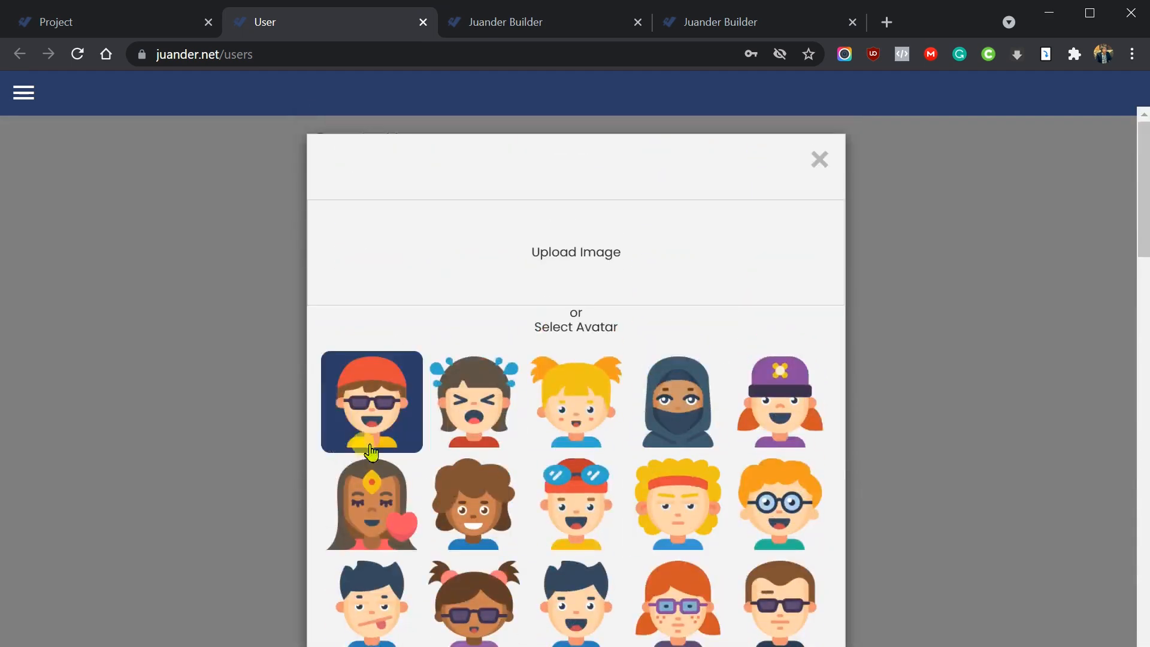
{"action": "left_click", "coordinate": [570, 251]}
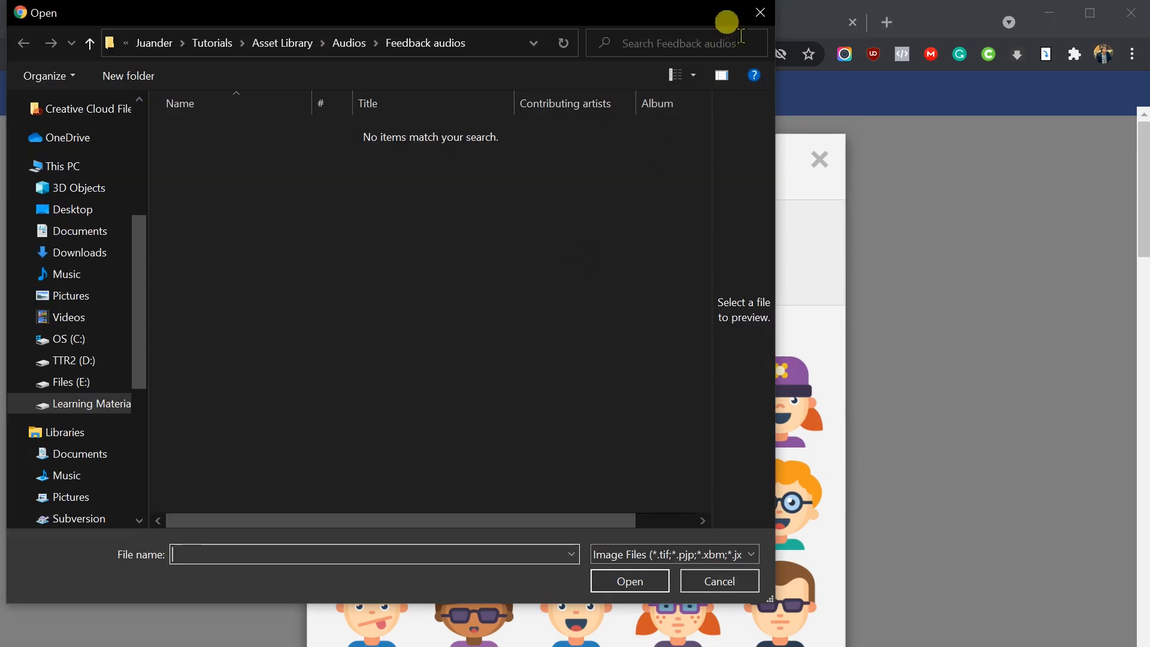
{"action": "left_click", "coordinate": [758, 14]}
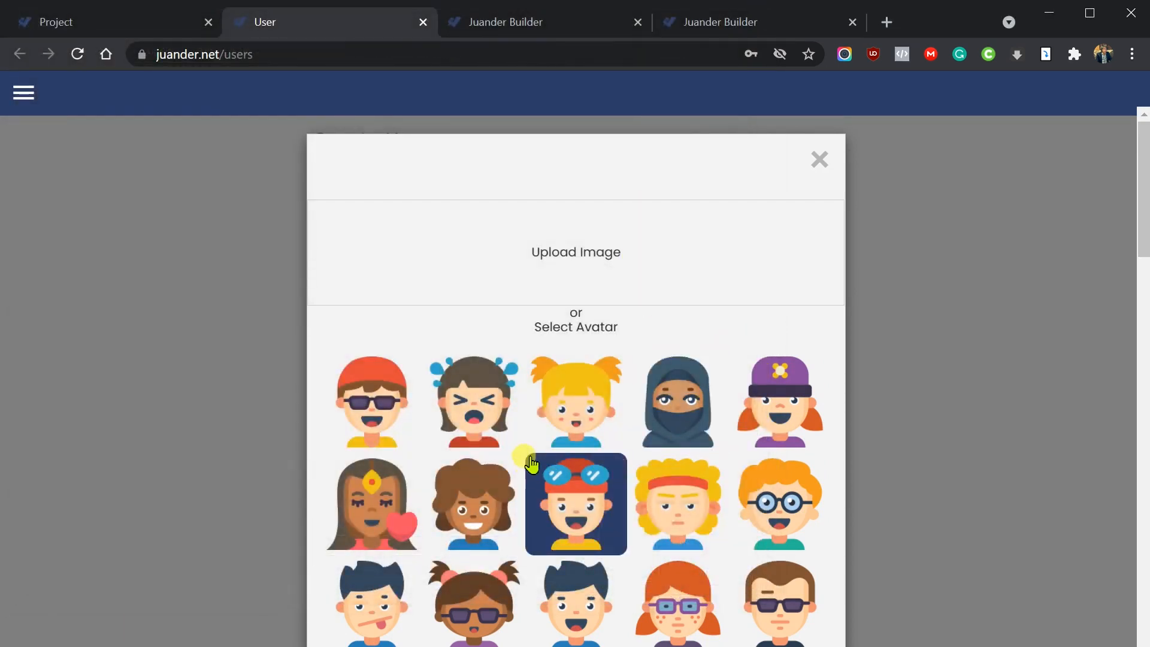
{"action": "left_click", "coordinate": [824, 531]}
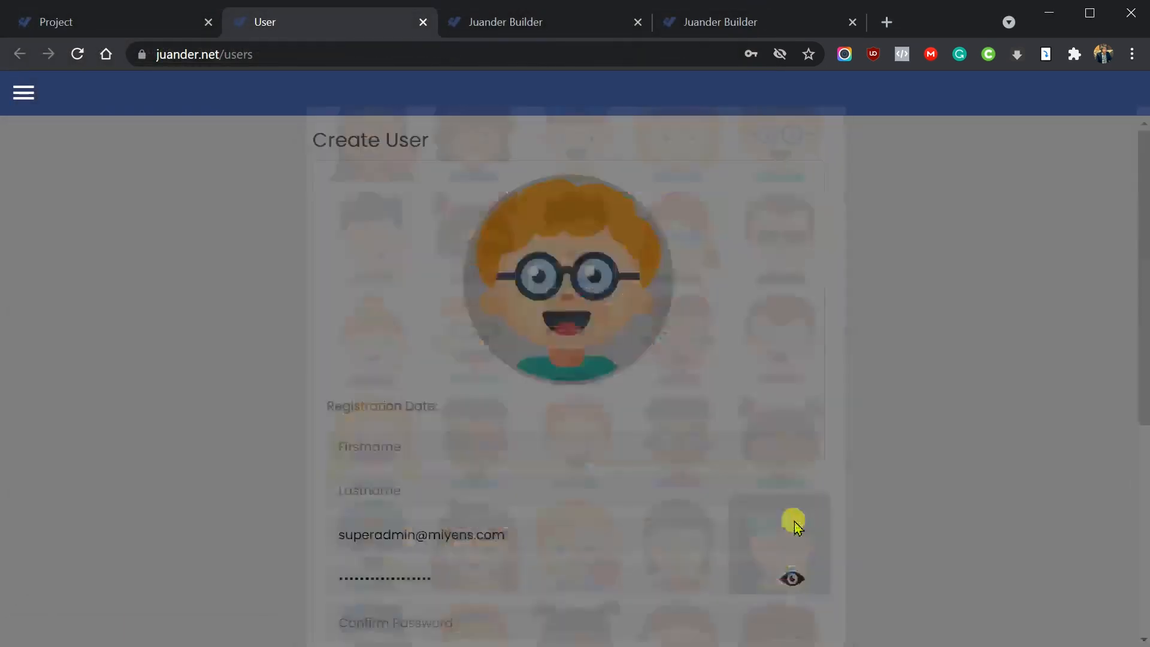
- Enter the new user's first name and last name
{"action": "left_click", "coordinate": [453, 450]}
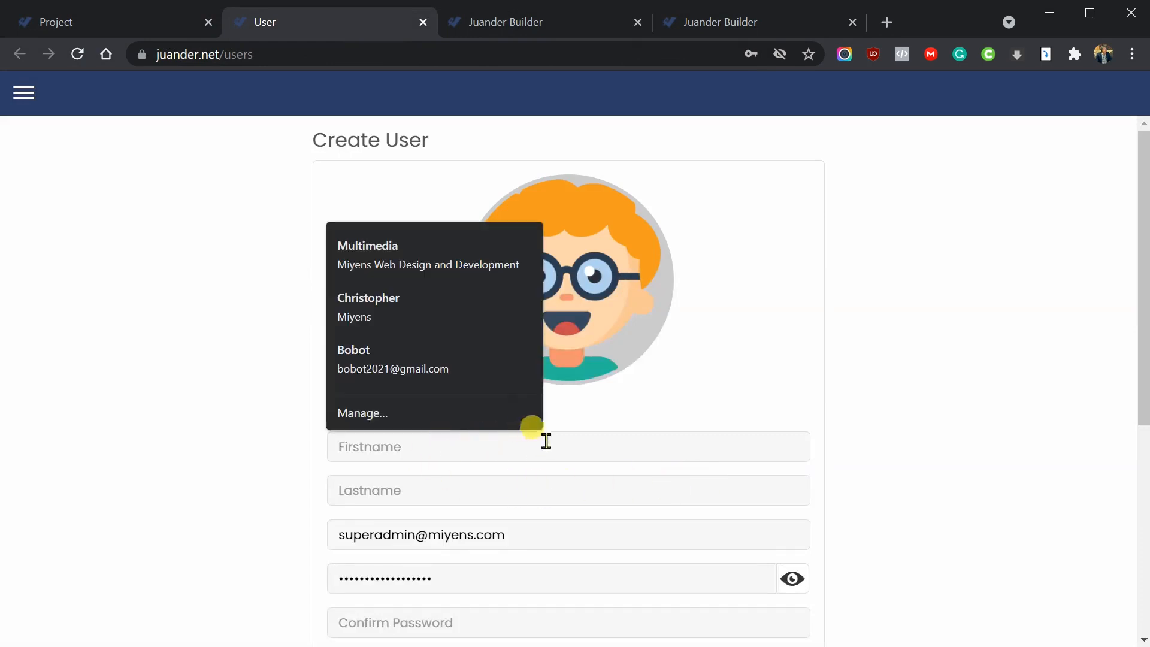
{"action": "left_click", "coordinate": [873, 426]}
{"action": "scroll", "coordinate": [869, 422], "scroll_direction": "down", "scroll_amount": 2}
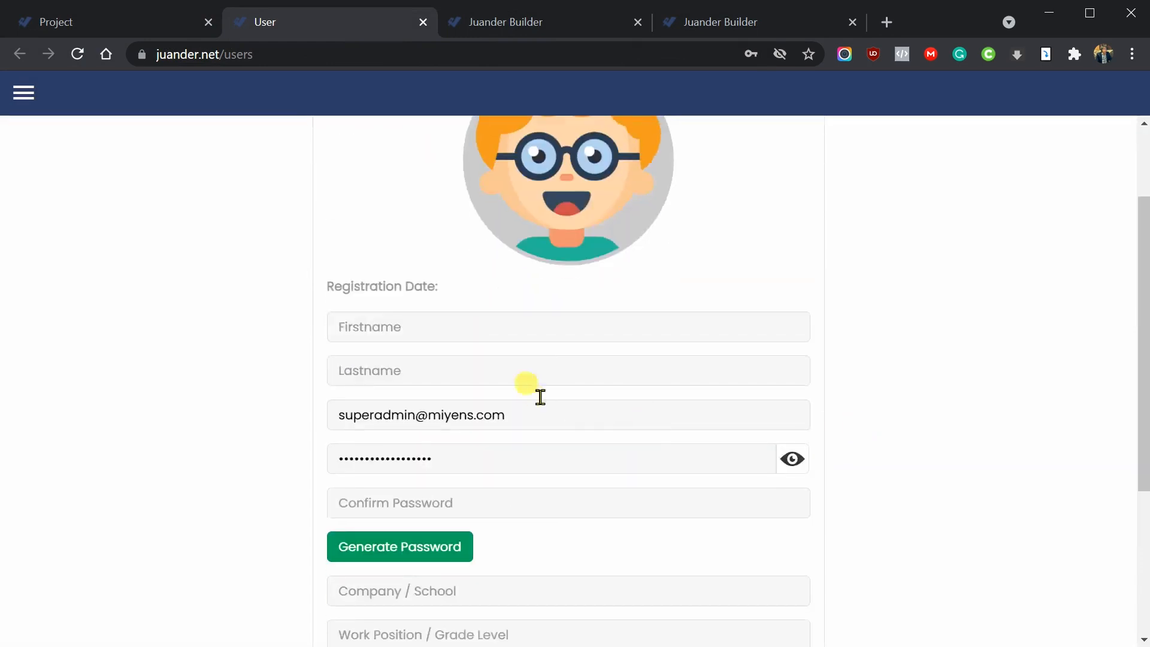
{"action": "left_click", "coordinate": [560, 324]}
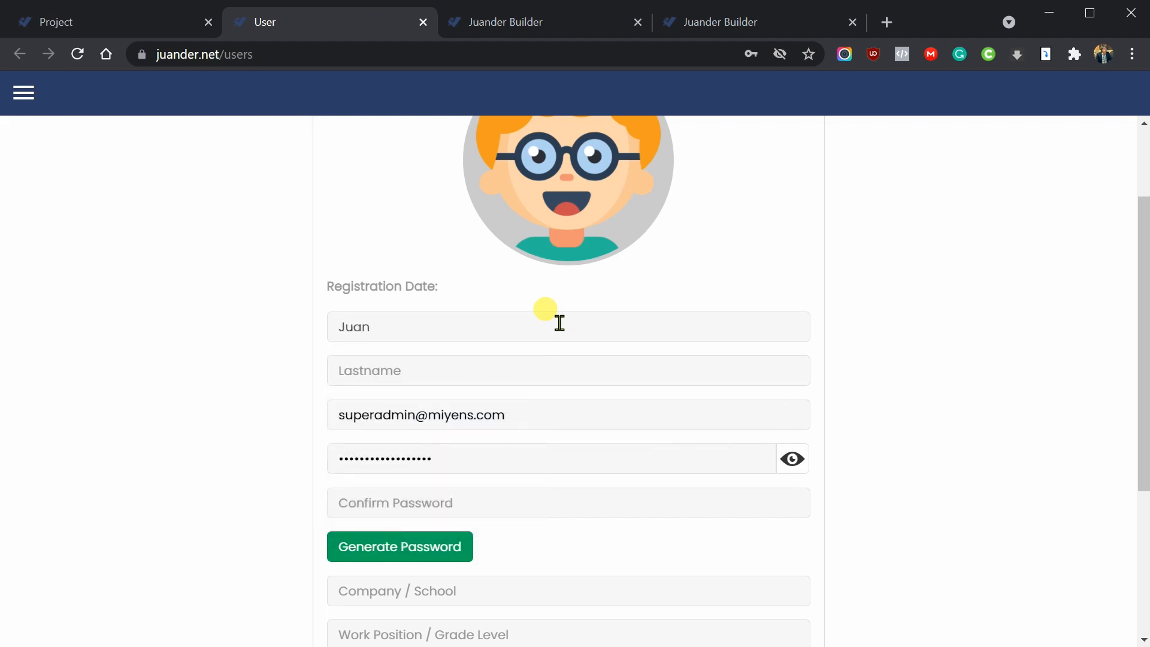
{"action": "key", "text": "Tab"}
{"action": "key", "text": "Tab"}
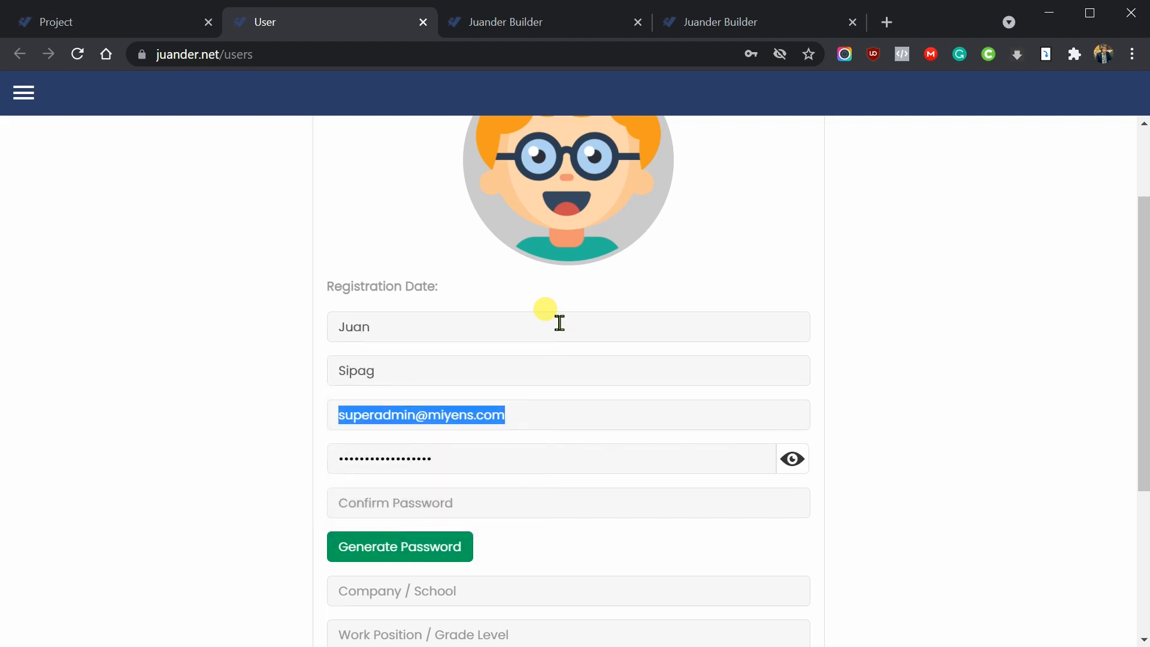
- Replace the prefilled e-mail with the new user's e-mail address
{"action": "left_click", "coordinate": [560, 417]}
{"action": "left_click", "coordinate": [898, 431]}
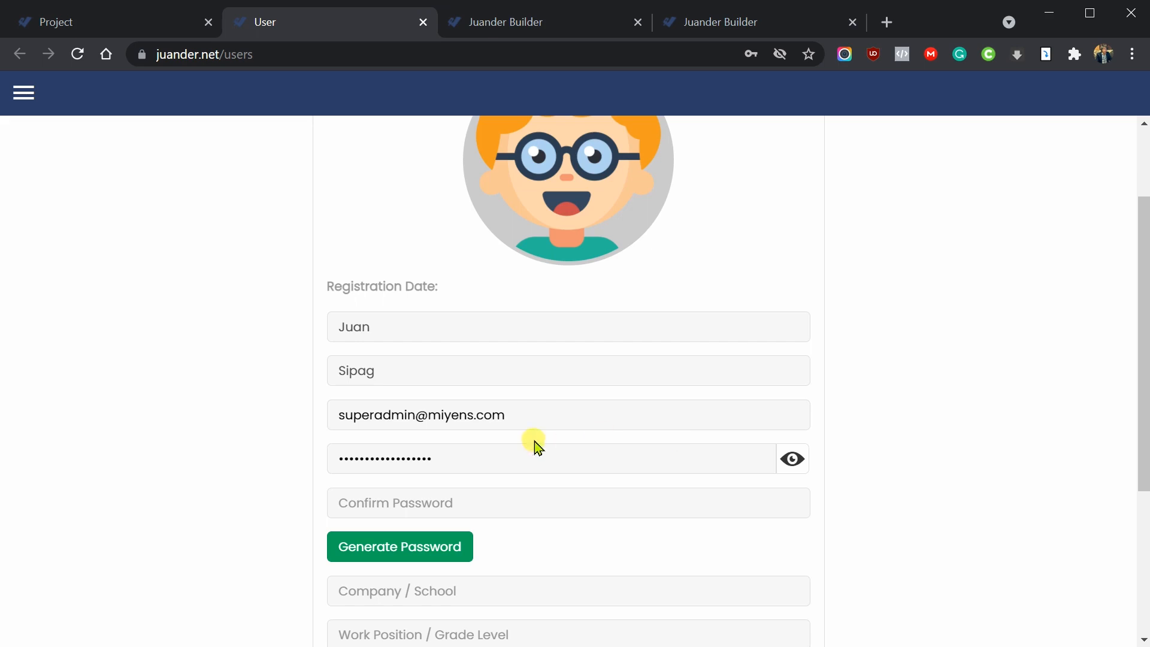
{"action": "left_click_drag", "start_coordinate": [530, 415], "coordinate": [335, 416]}
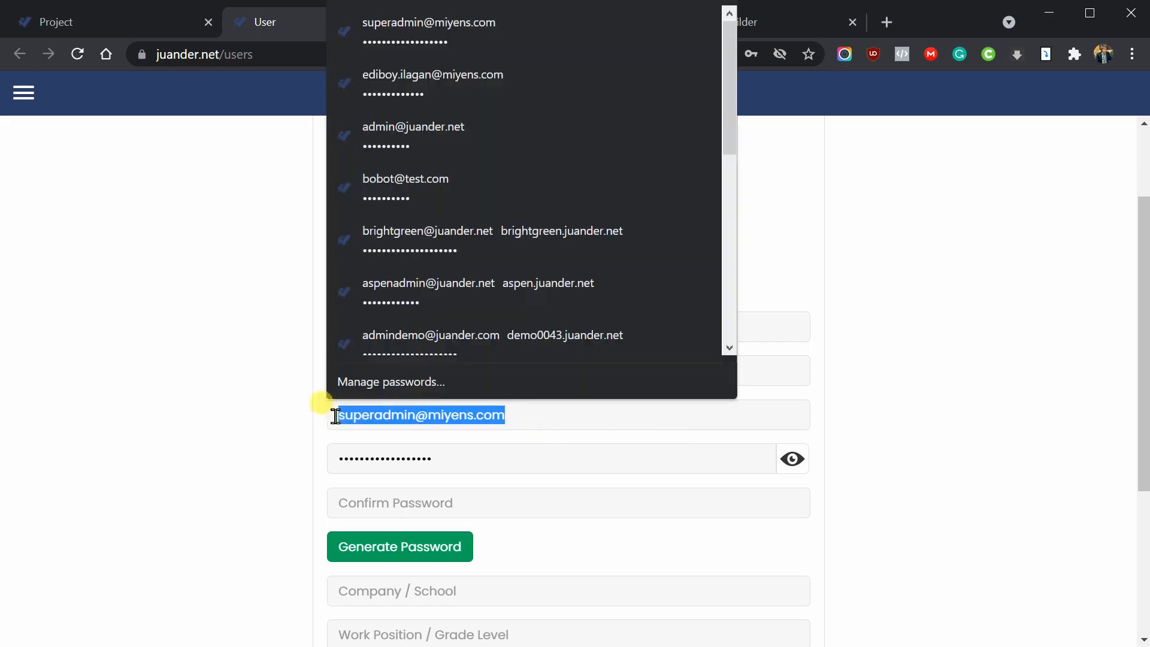
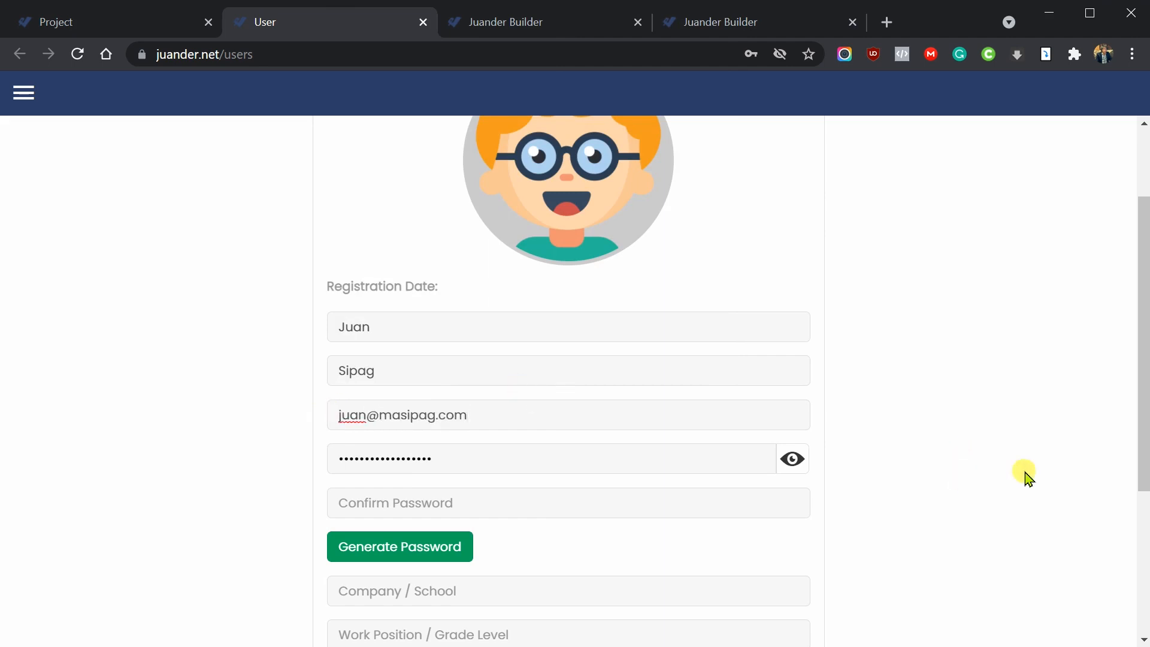
- Replace the prefilled password with a new one and confirm it
{"action": "left_click", "coordinate": [728, 462]}
{"action": "key", "text": "ctrl+a"}
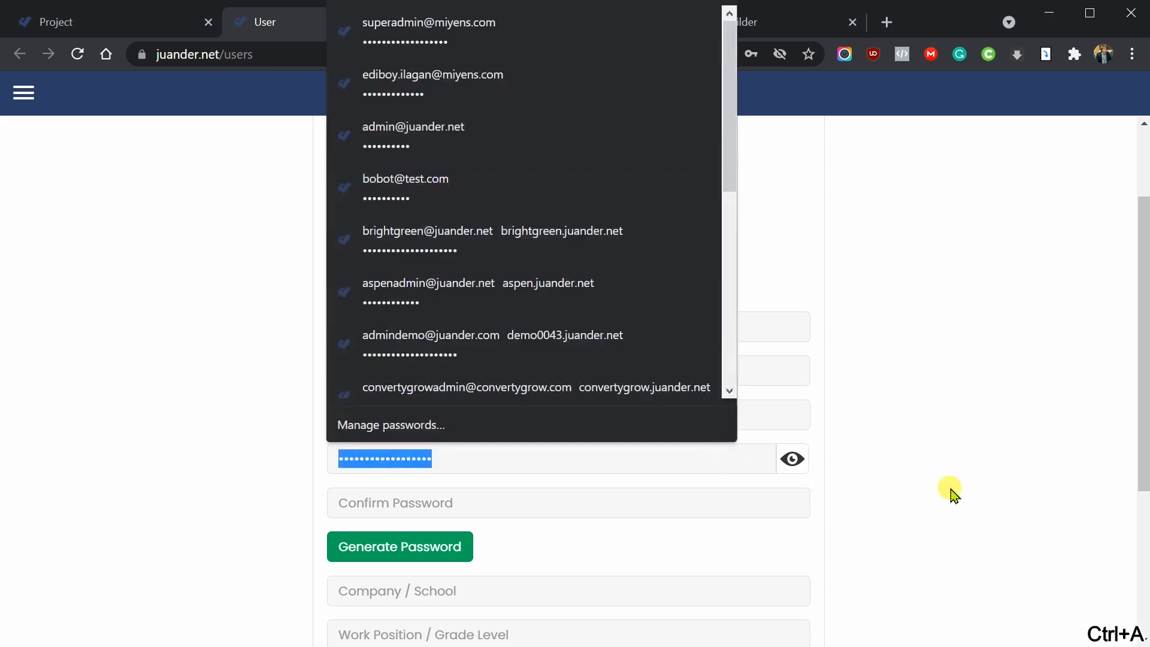
{"action": "key", "text": "BackSpace"}
{"action": "type", "text": "•••••••"}
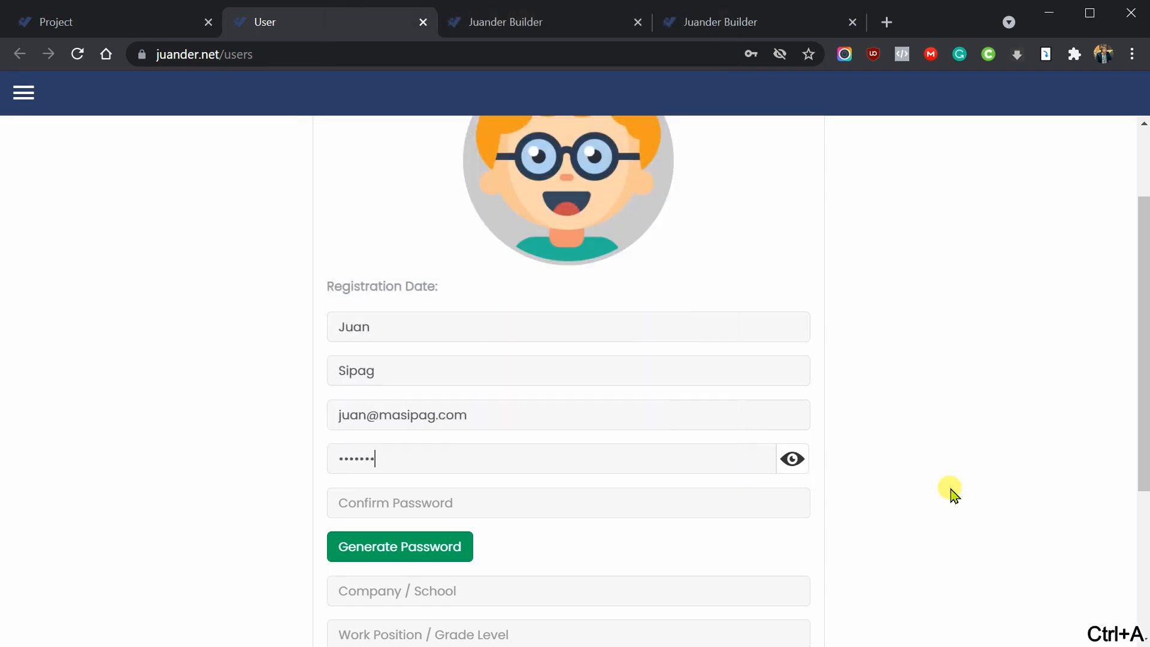
{"action": "type", "text": "•"}
{"action": "left_click", "coordinate": [639, 499]}
{"action": "type", "text": "••••"}
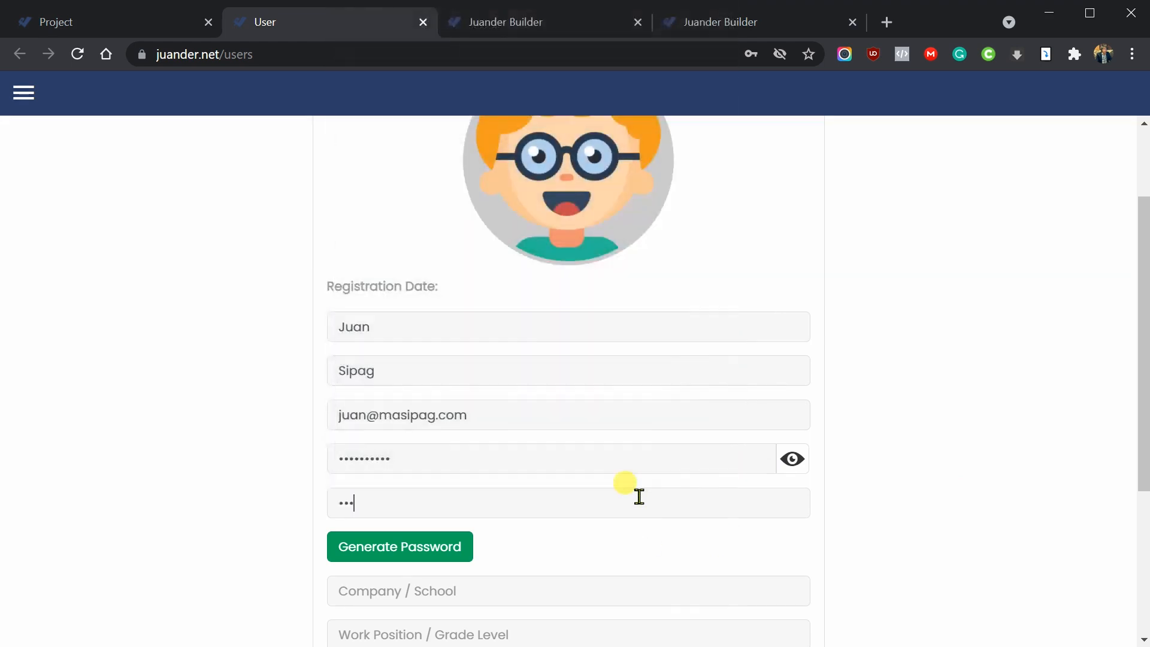
{"action": "type", "text": "••••••"}
{"action": "scroll", "coordinate": [959, 515], "scroll_direction": "down", "scroll_amount": 4}
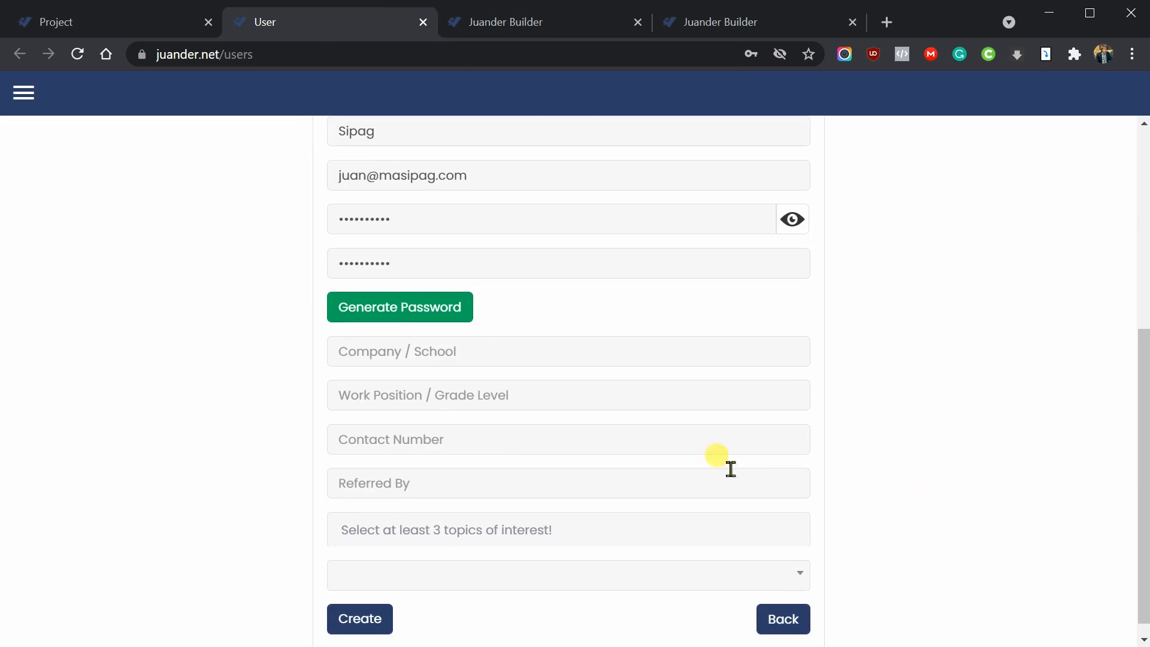
- Set the company / school to 'Miyens' and the work position to IT
{"action": "scroll", "coordinate": [719, 479], "scroll_direction": "up", "scroll_amount": 2}
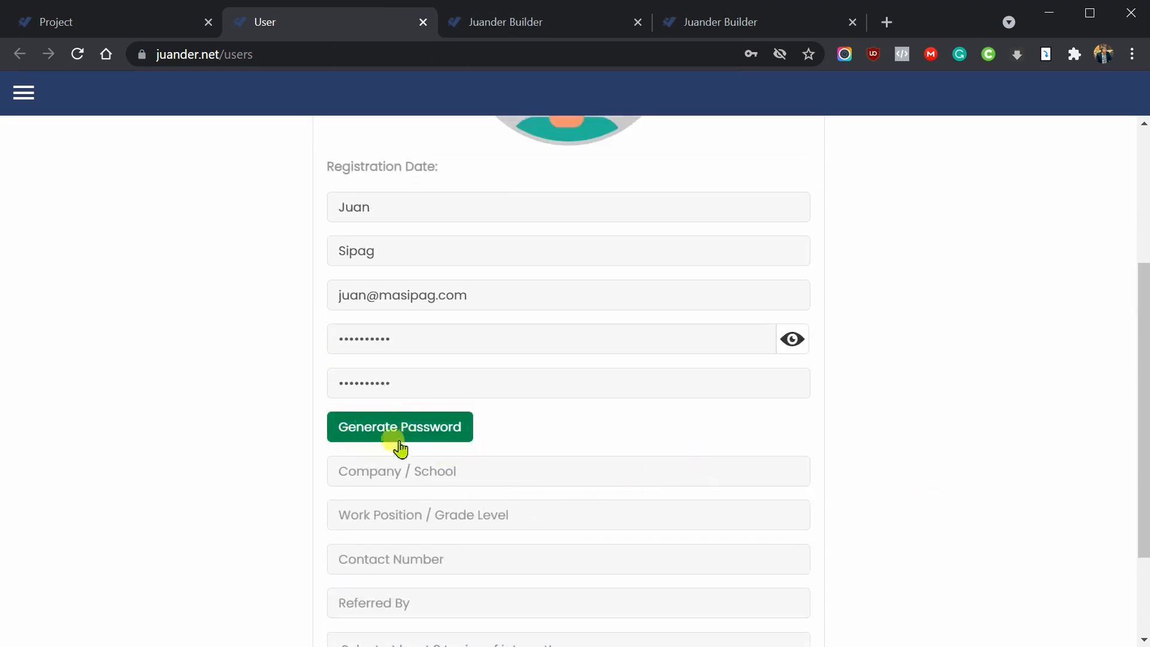
{"action": "scroll", "coordinate": [449, 452], "scroll_direction": "down", "scroll_amount": 2}
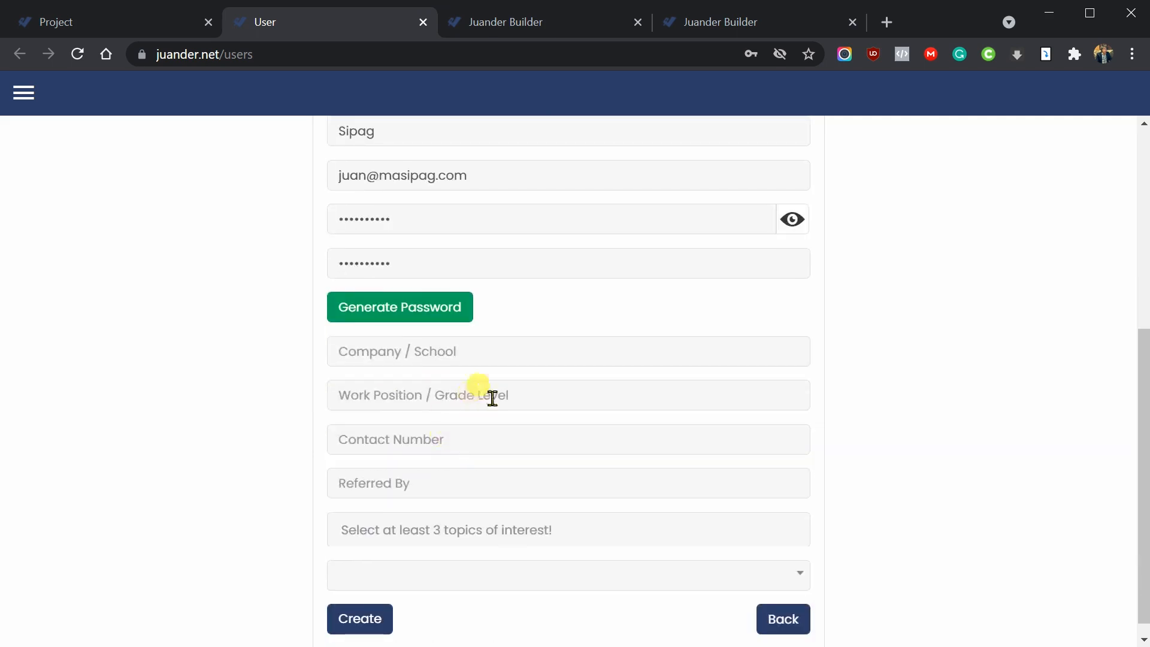
{"action": "left_click", "coordinate": [510, 357]}
{"action": "type", "text": "Mi"}
{"action": "key", "text": "BackSpace"}
{"action": "key", "text": "BackSpace"}
{"action": "type", "text": "Miyens"}
{"action": "key", "text": "Tab"}
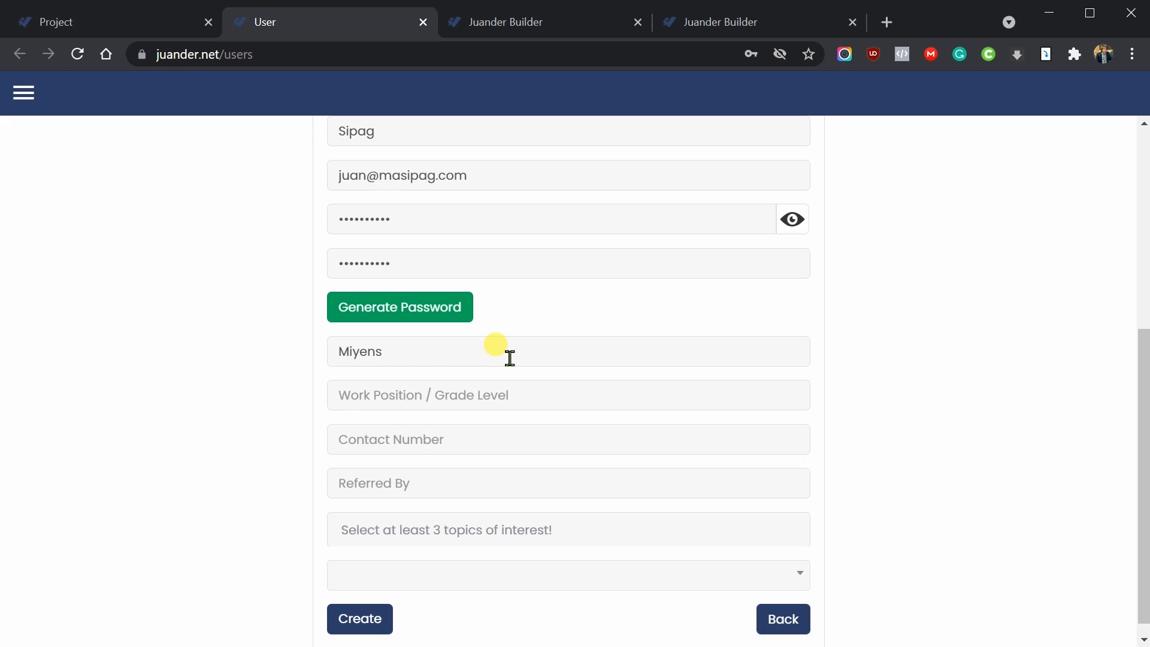
{"action": "type", "text": "IT"}
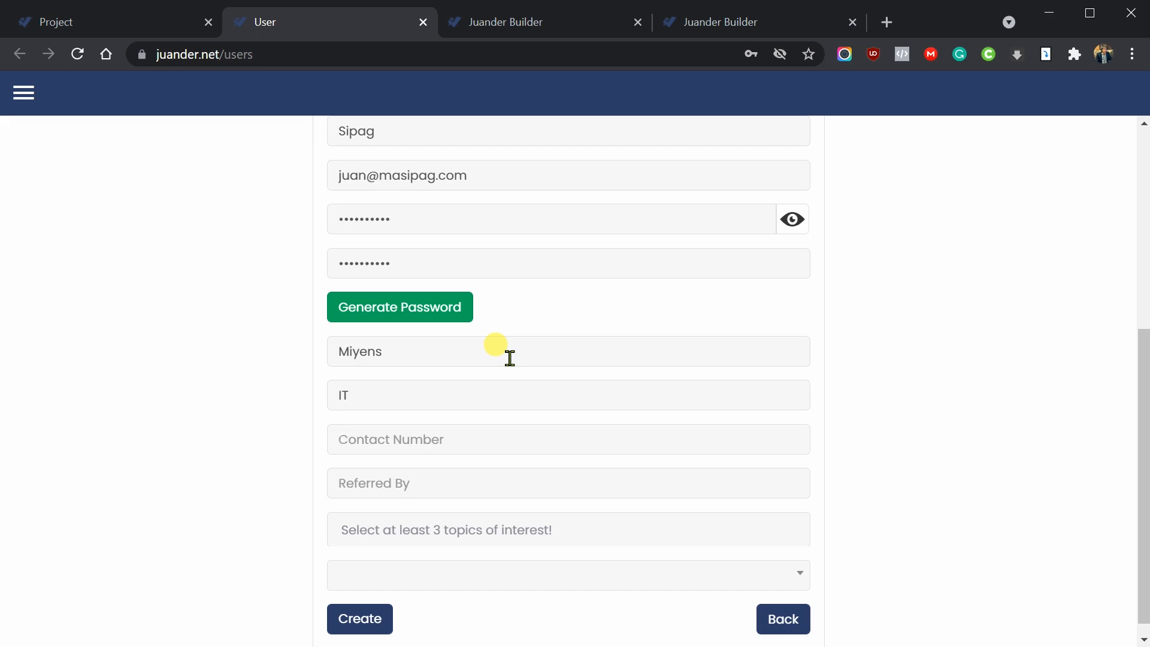
- Enter the user's contact number and fill in who referred them
{"action": "key", "text": "Tab"}
{"action": "type", "text": "63"}
{"action": "type", "text": "91234567"}
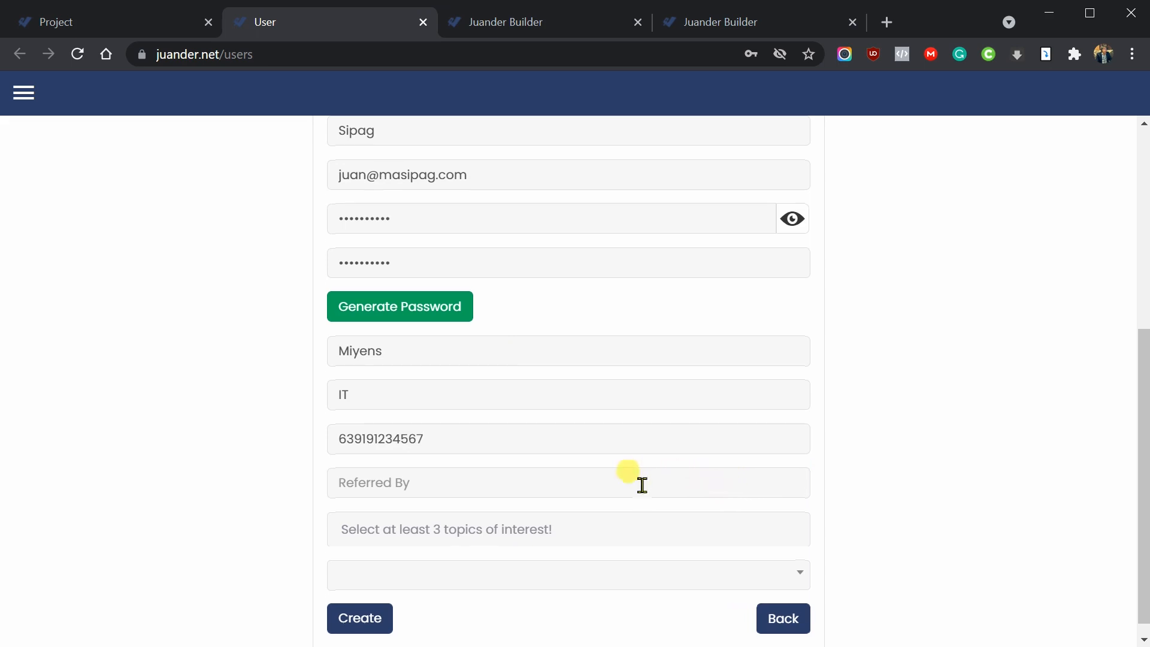
{"action": "scroll", "coordinate": [629, 479], "scroll_direction": "down", "scroll_amount": 1}
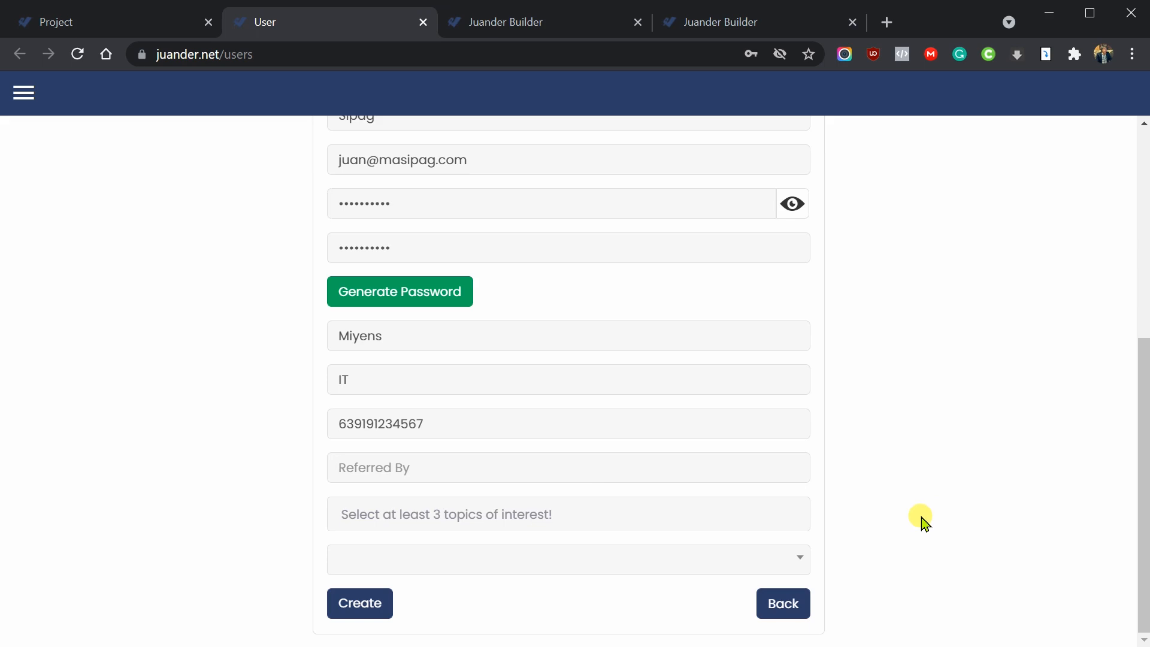
{"action": "type", "text": "Miyens"}
{"action": "left_click", "coordinate": [739, 515]}
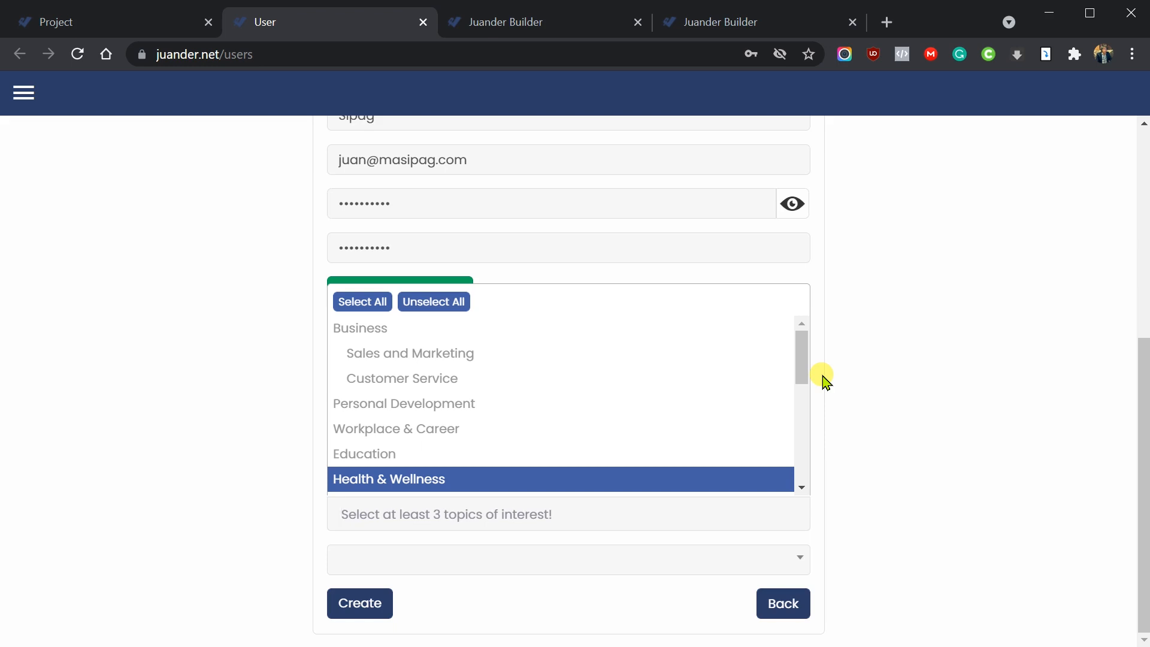
- Pick Personal Development from the topics of interest list
{"action": "left_click", "coordinate": [876, 427]}
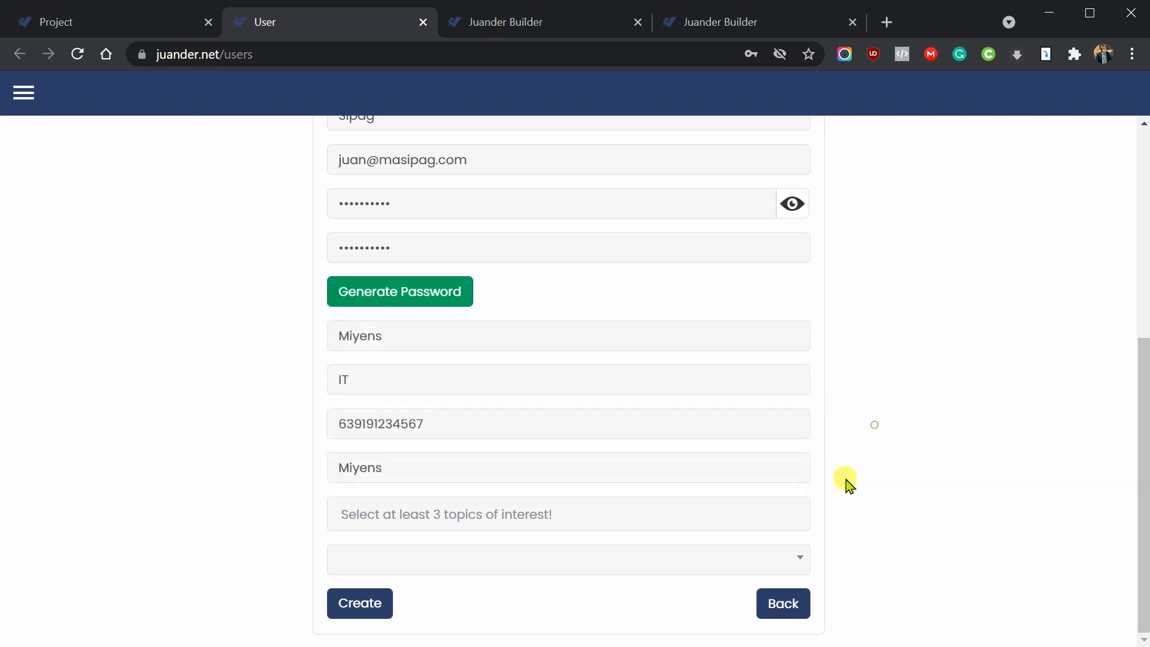
{"action": "left_click", "coordinate": [694, 509]}
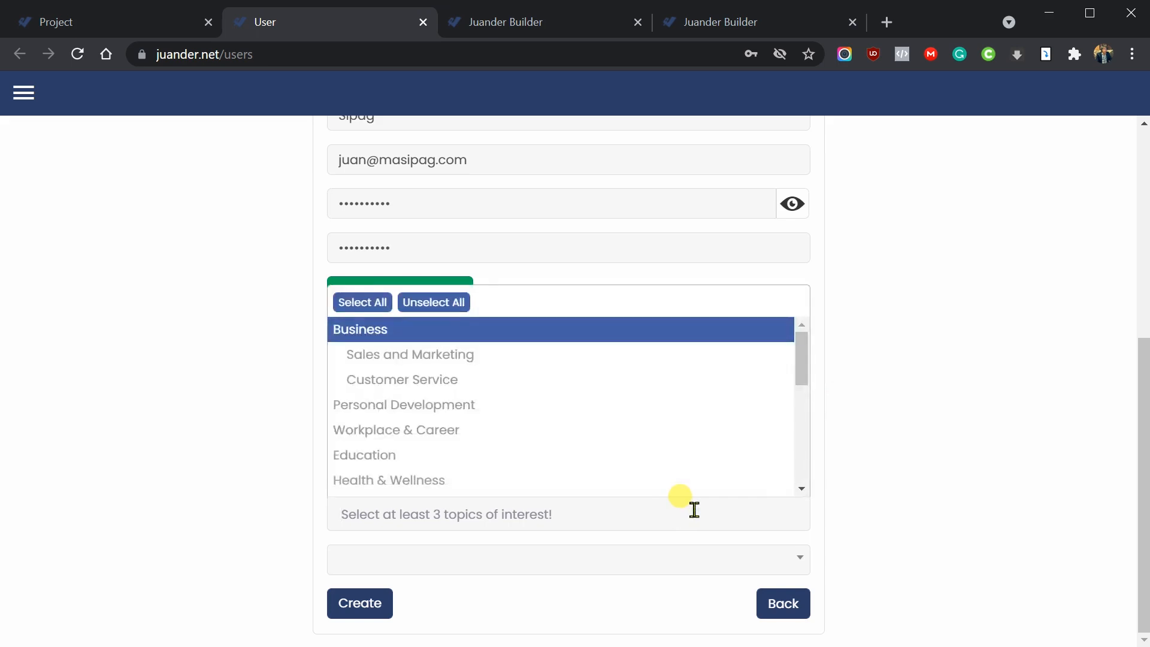
{"action": "scroll", "coordinate": [803, 377], "scroll_direction": "down", "scroll_amount": 1}
{"action": "scroll", "coordinate": [803, 376], "scroll_direction": "up", "scroll_amount": 1}
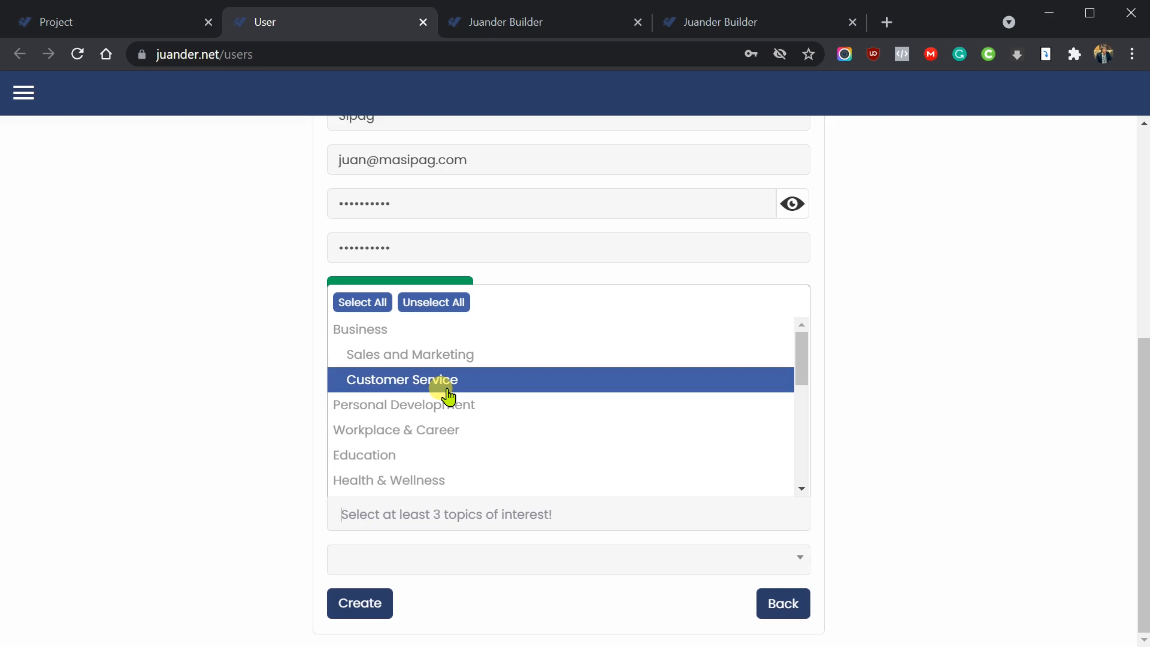
{"action": "left_click", "coordinate": [373, 405]}
{"action": "left_click", "coordinate": [552, 538]}
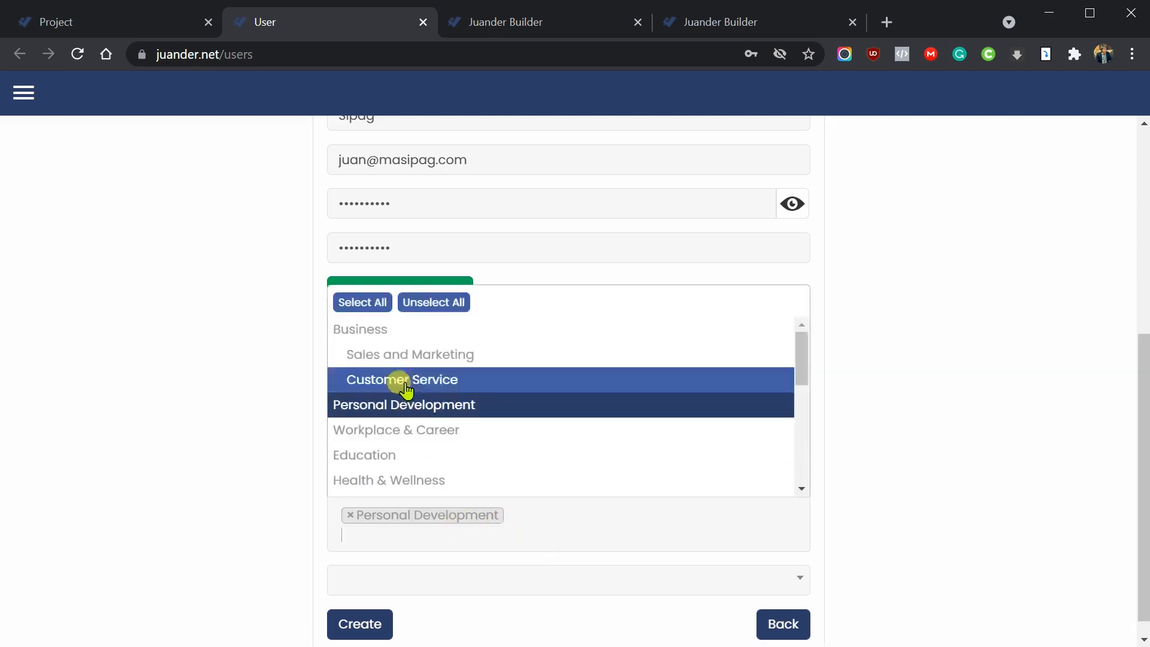
- Add the Business topic group (with Sales and Marketing, Customer Service) and set the role to Learner
{"action": "left_click", "coordinate": [411, 341]}
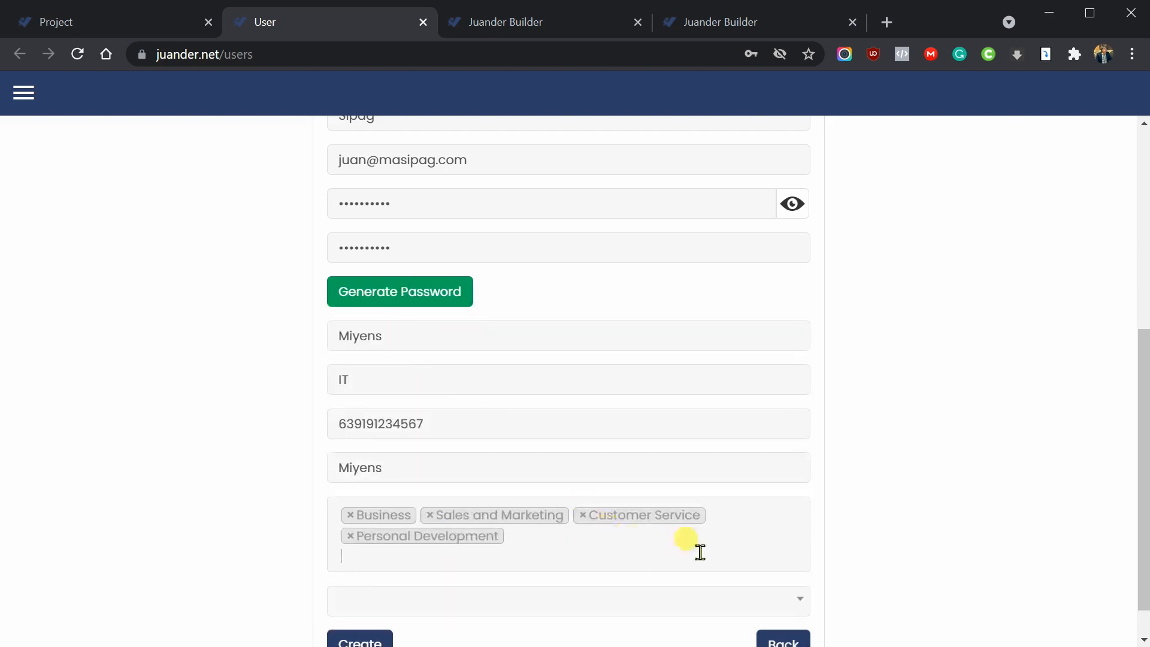
{"action": "scroll", "coordinate": [932, 521], "scroll_direction": "down", "scroll_amount": 1}
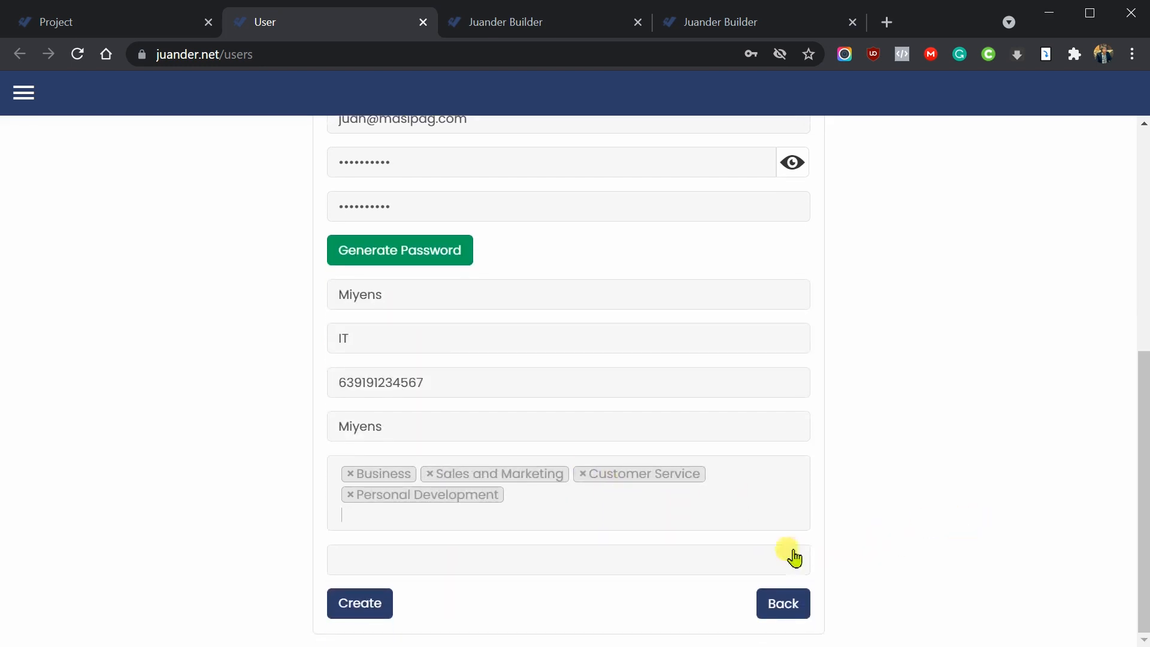
{"action": "left_click", "coordinate": [770, 562]}
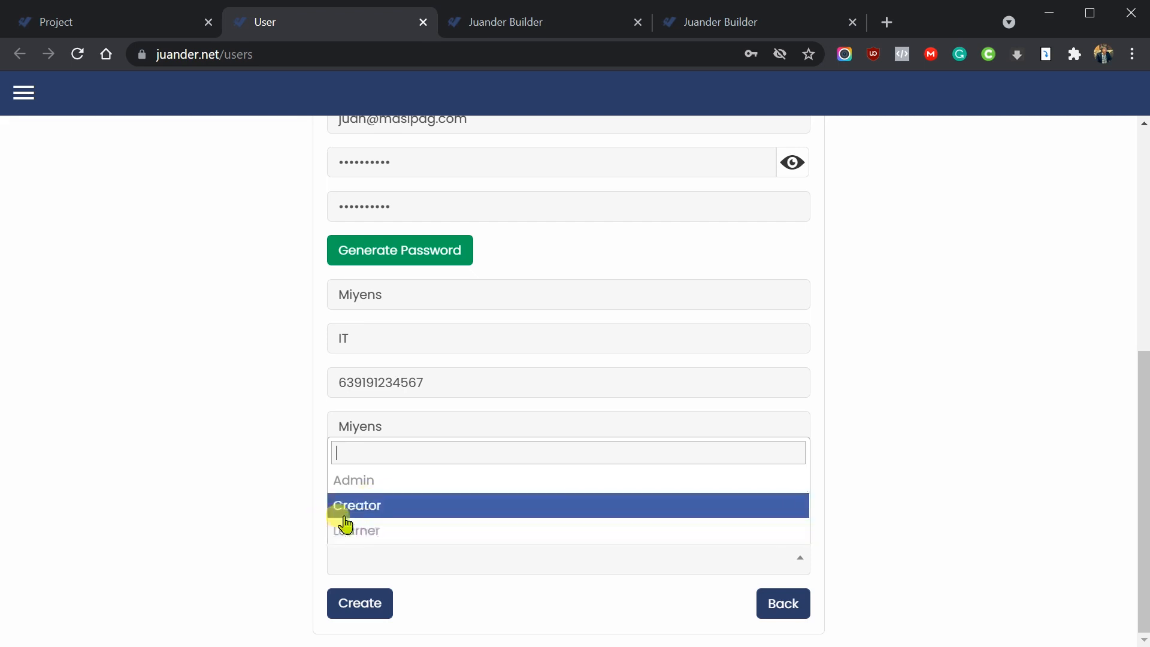
{"action": "left_click", "coordinate": [378, 539]}
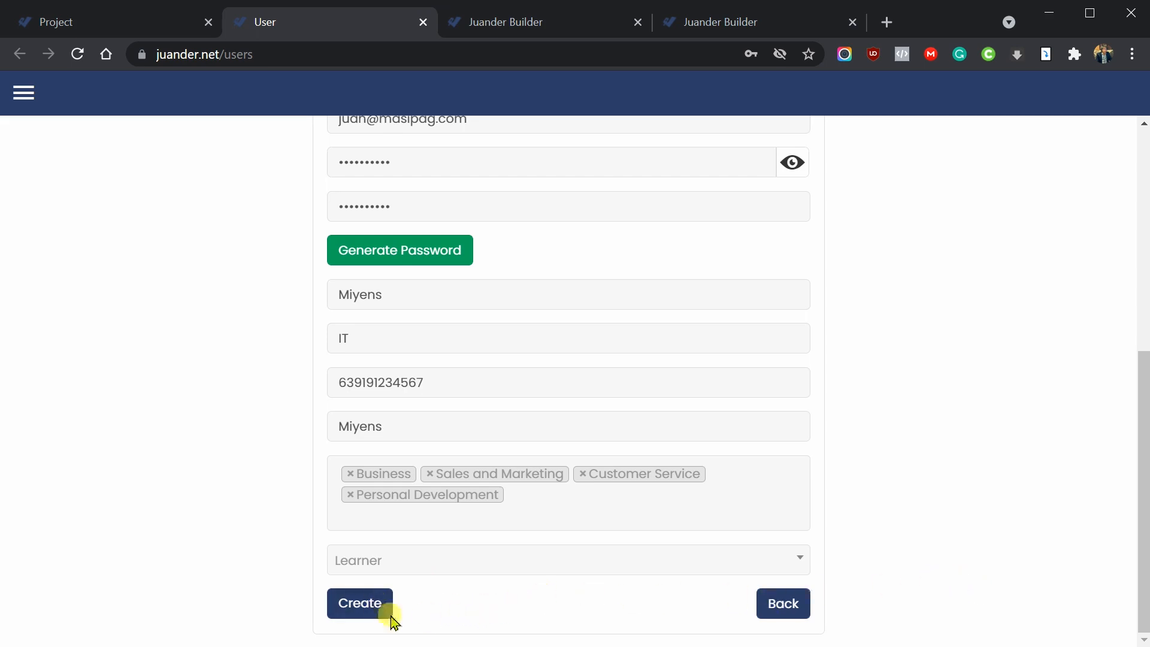
- Create the Learner account and review the saved profile on the Update User form
{"action": "left_click", "coordinate": [380, 605]}
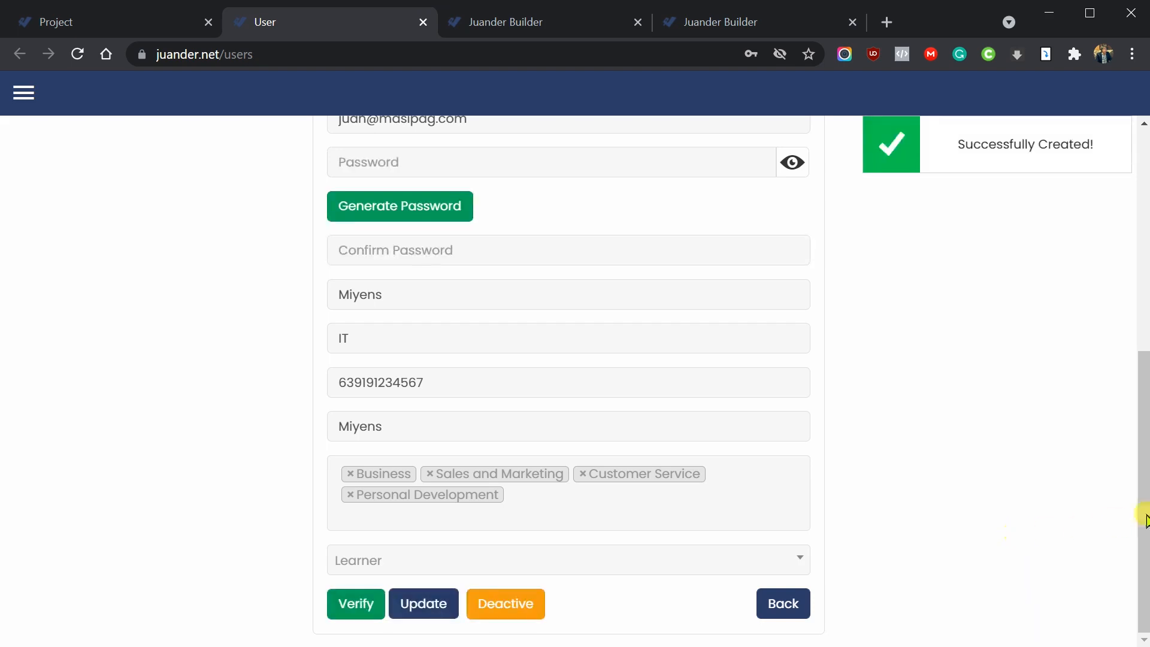
{"action": "left_click_drag", "start_coordinate": [1143, 502], "coordinate": [1144, 336]}
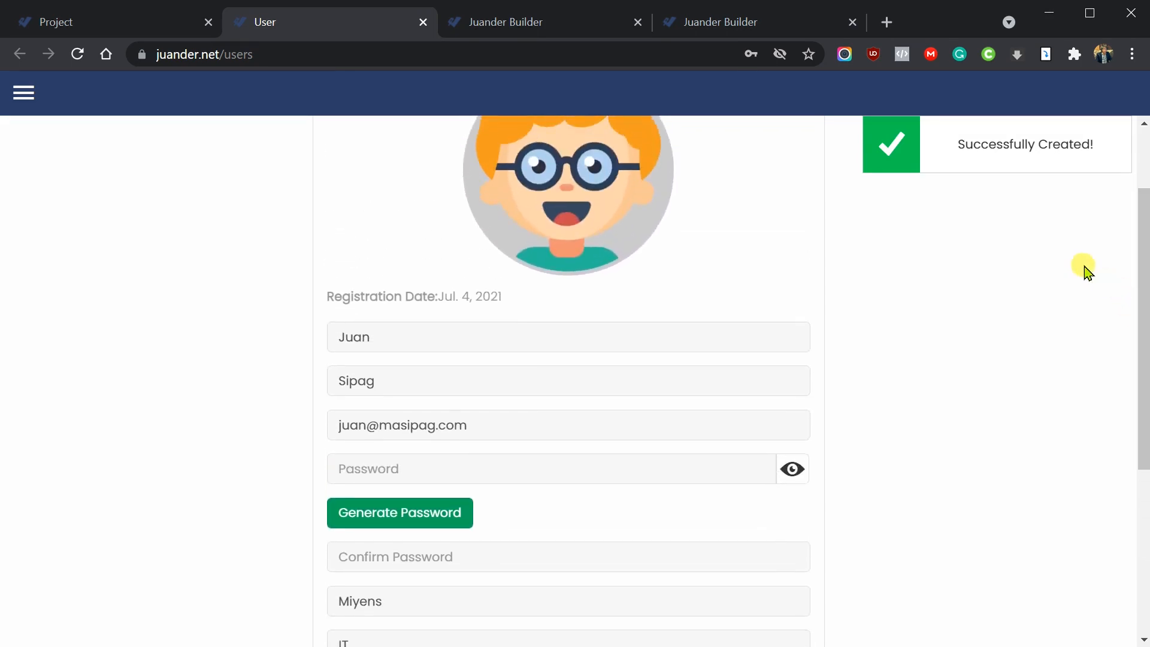
{"action": "left_click_drag", "start_coordinate": [372, 299], "coordinate": [513, 298]}
{"action": "left_click", "coordinate": [513, 297]}
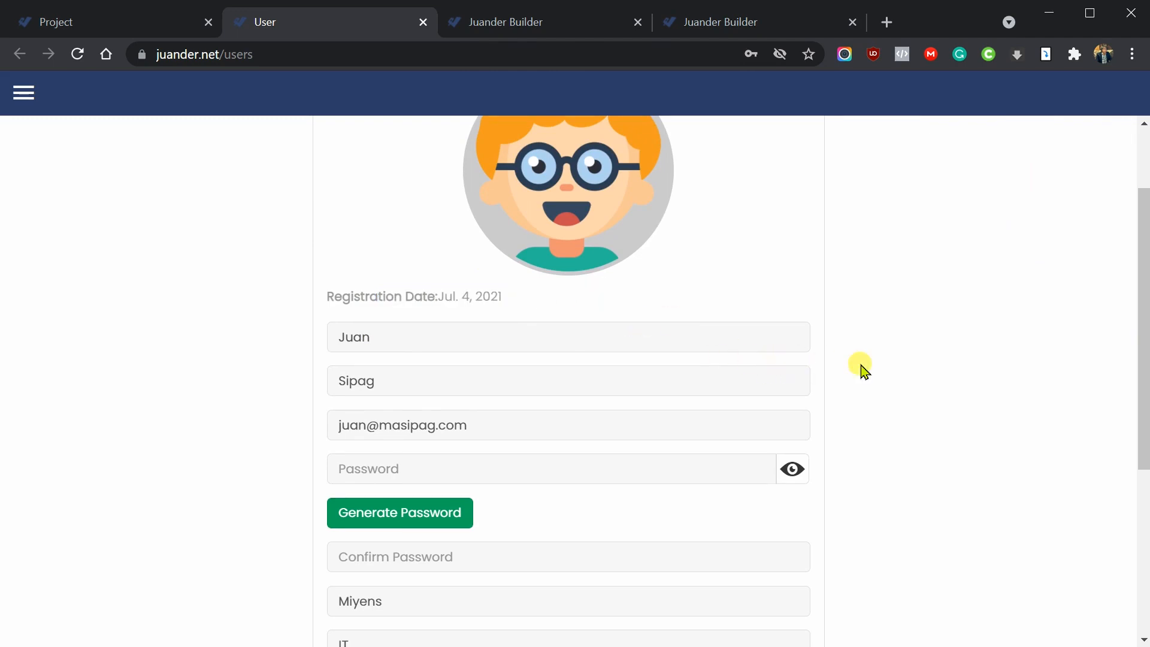
{"action": "left_click_drag", "start_coordinate": [1144, 324], "coordinate": [1140, 513]}
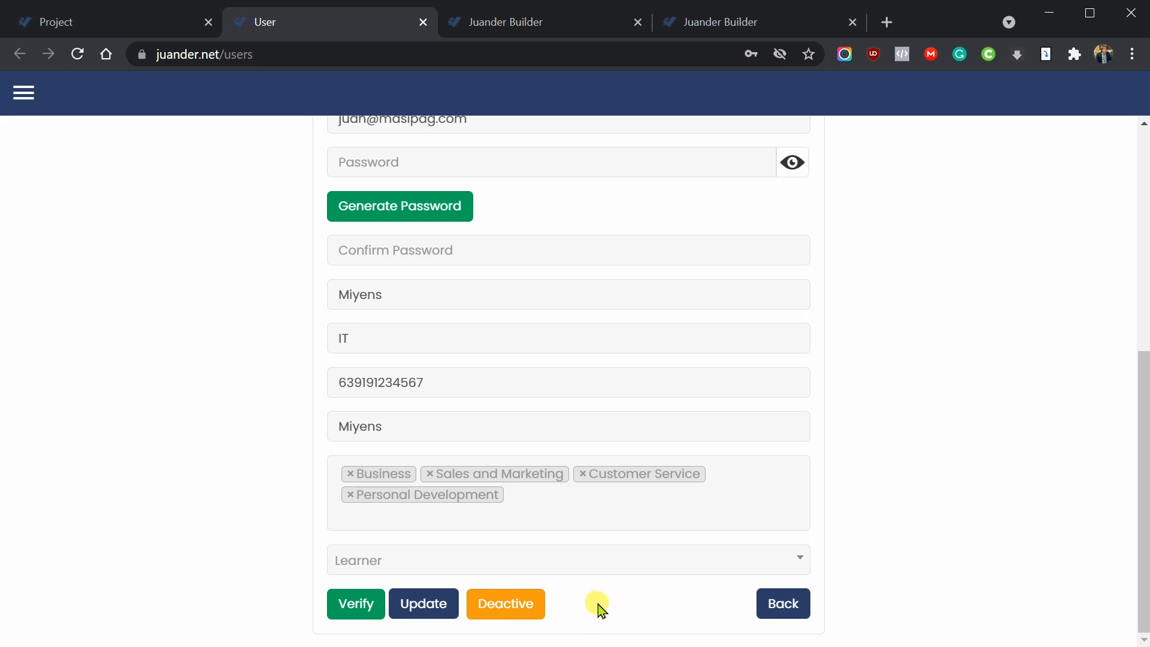
{"action": "scroll", "coordinate": [752, 561], "scroll_direction": "up", "scroll_amount": 6}
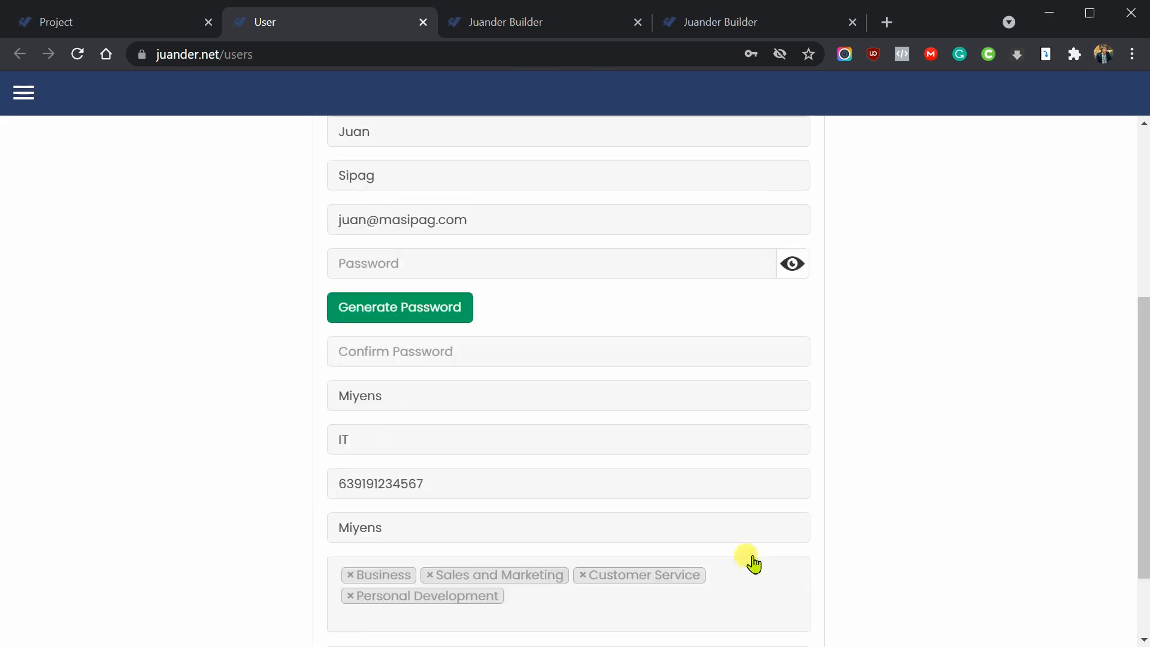
{"action": "scroll", "coordinate": [751, 557], "scroll_direction": "down", "scroll_amount": 2}
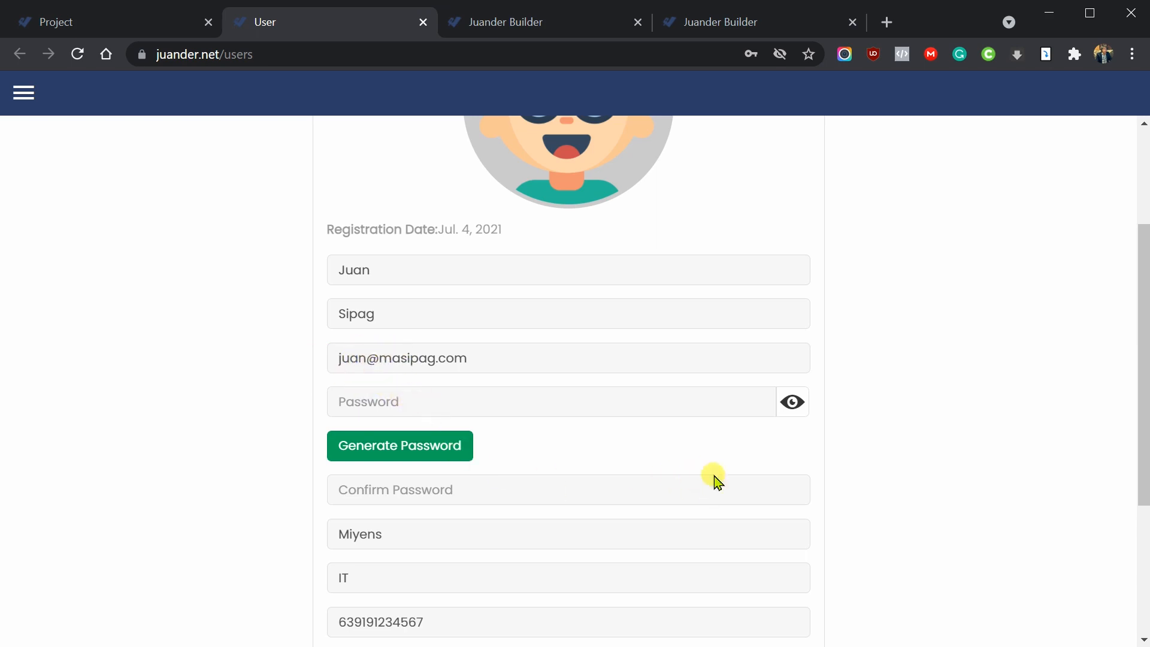
{"action": "scroll", "coordinate": [837, 459], "scroll_direction": "down", "scroll_amount": 4}
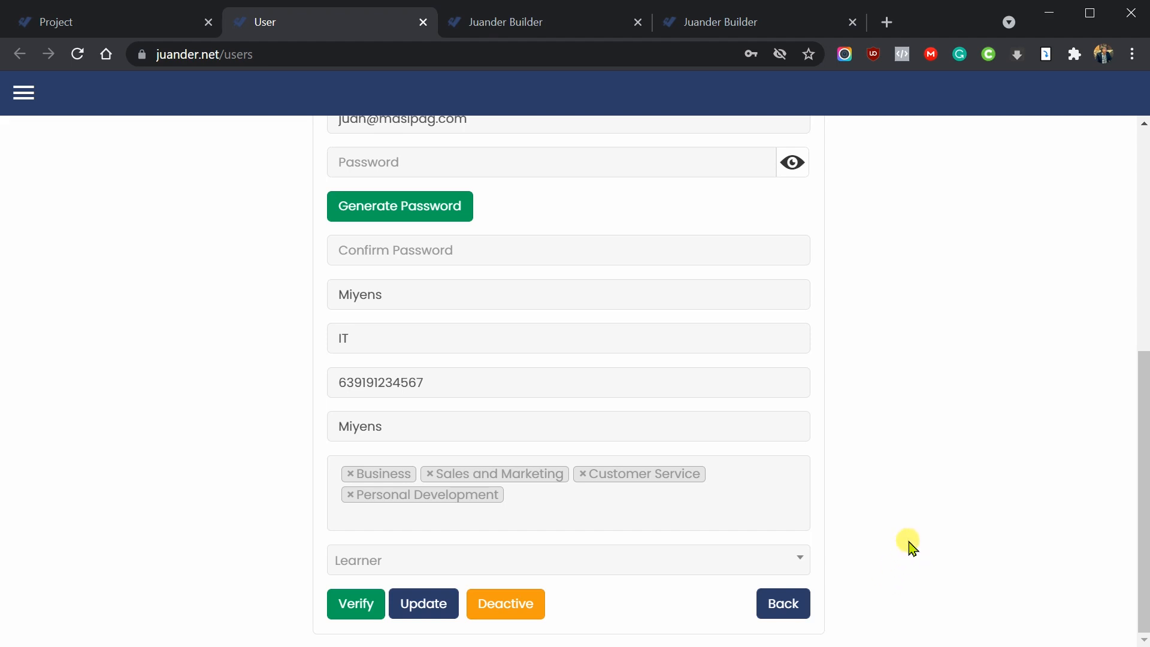
{"action": "scroll", "coordinate": [938, 550], "scroll_direction": "up", "scroll_amount": 7}
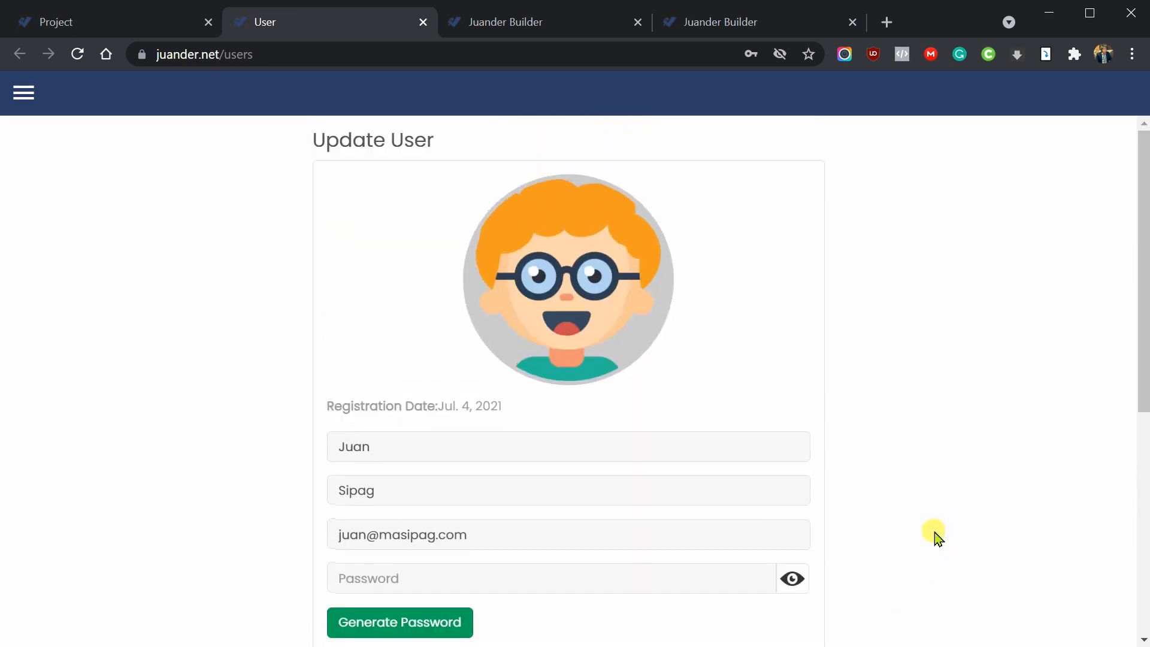
- Return to the Users page and open the Email or Name filter's user dropdown
{"action": "scroll", "coordinate": [761, 473], "scroll_direction": "down", "scroll_amount": 8}
{"action": "left_click", "coordinate": [760, 603]}
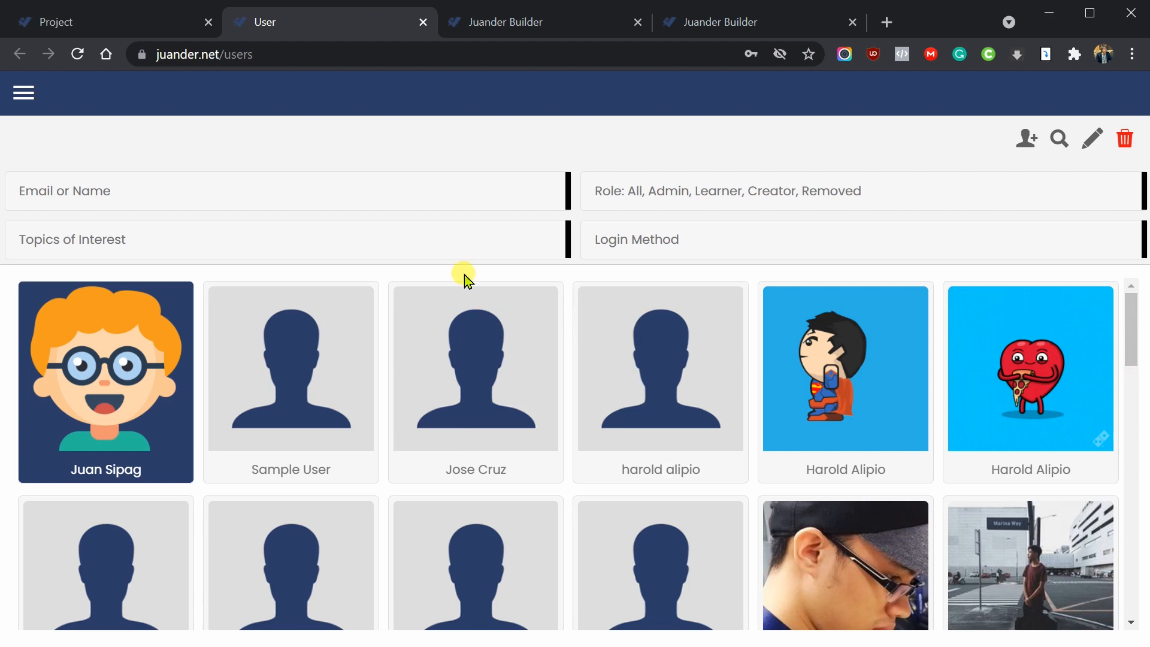
{"action": "left_click", "coordinate": [437, 193]}
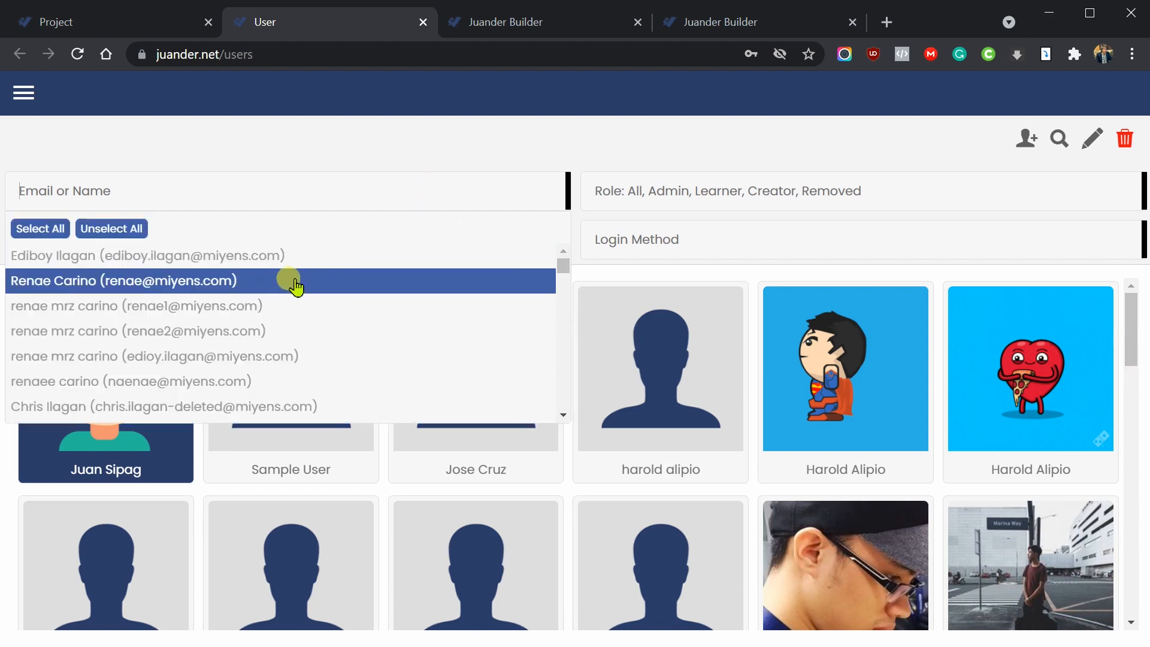
{"action": "scroll", "coordinate": [444, 321], "scroll_direction": "down", "scroll_amount": 10}
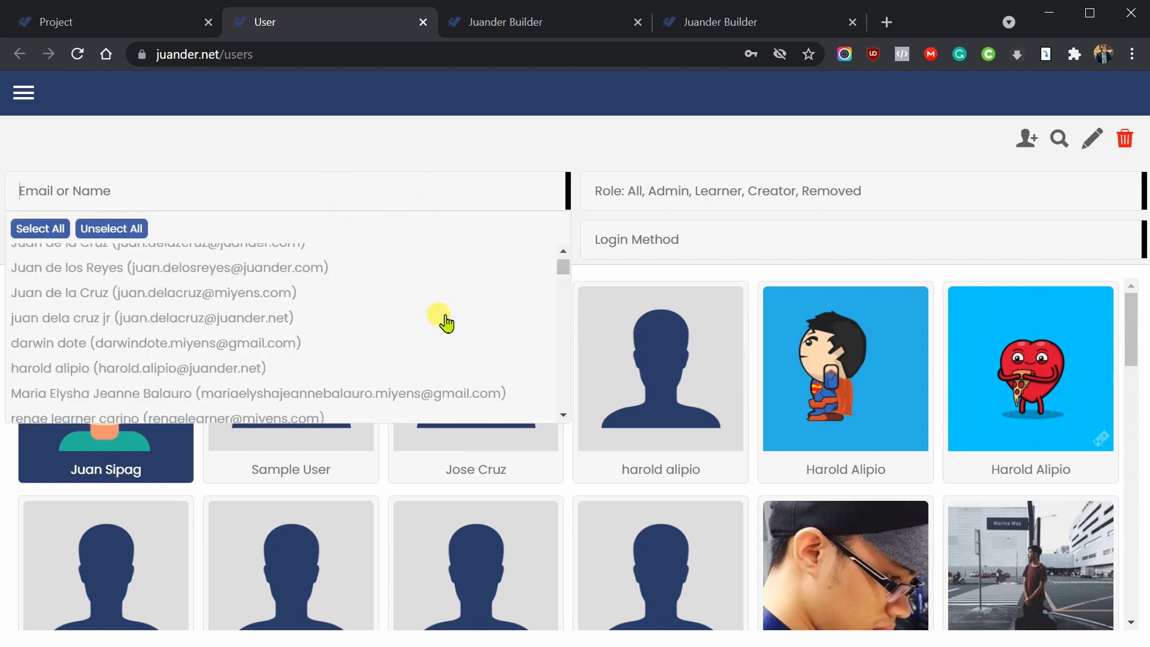
{"action": "scroll", "coordinate": [439, 321], "scroll_direction": "up", "scroll_amount": 9}
{"action": "scroll", "coordinate": [399, 307], "scroll_direction": "up", "scroll_amount": 4}
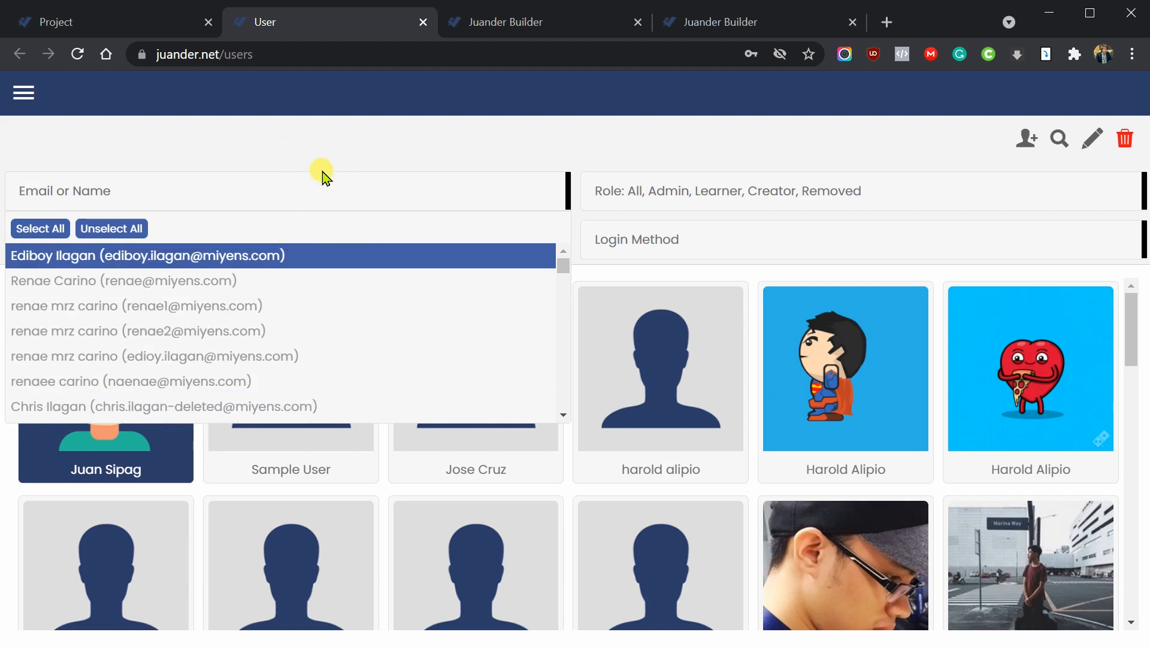
- Try several name search terms in the filter and run a search by a first name
{"action": "type", "text": "trowa"}
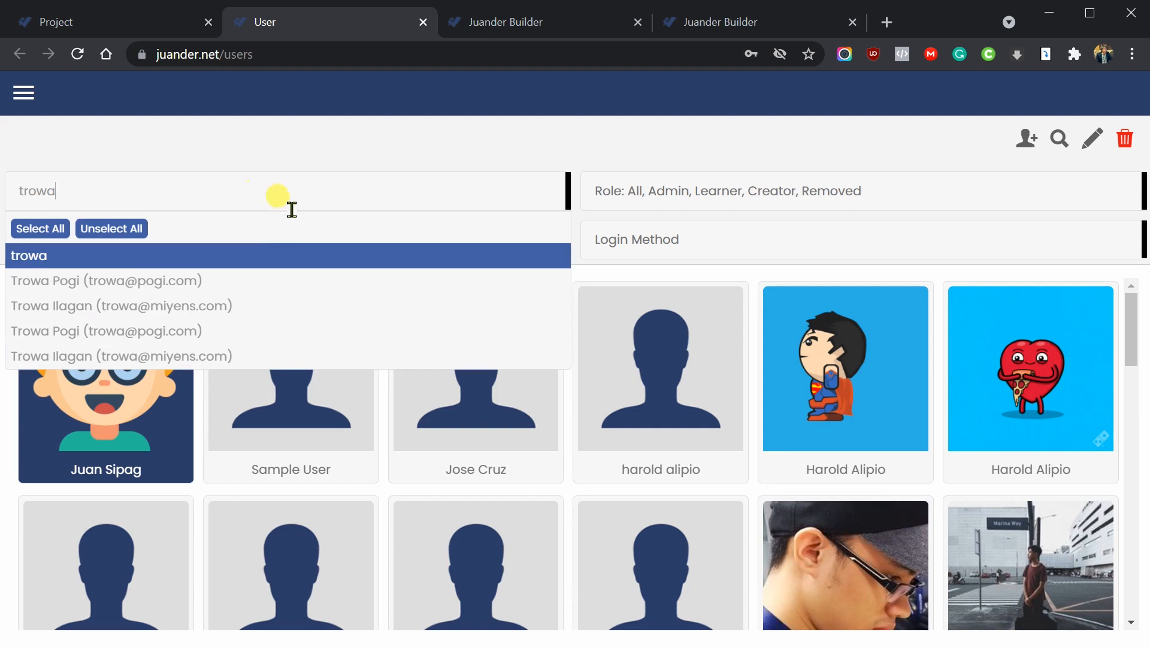
{"action": "key", "text": "ctrl+a"}
{"action": "type", "text": "edib"}
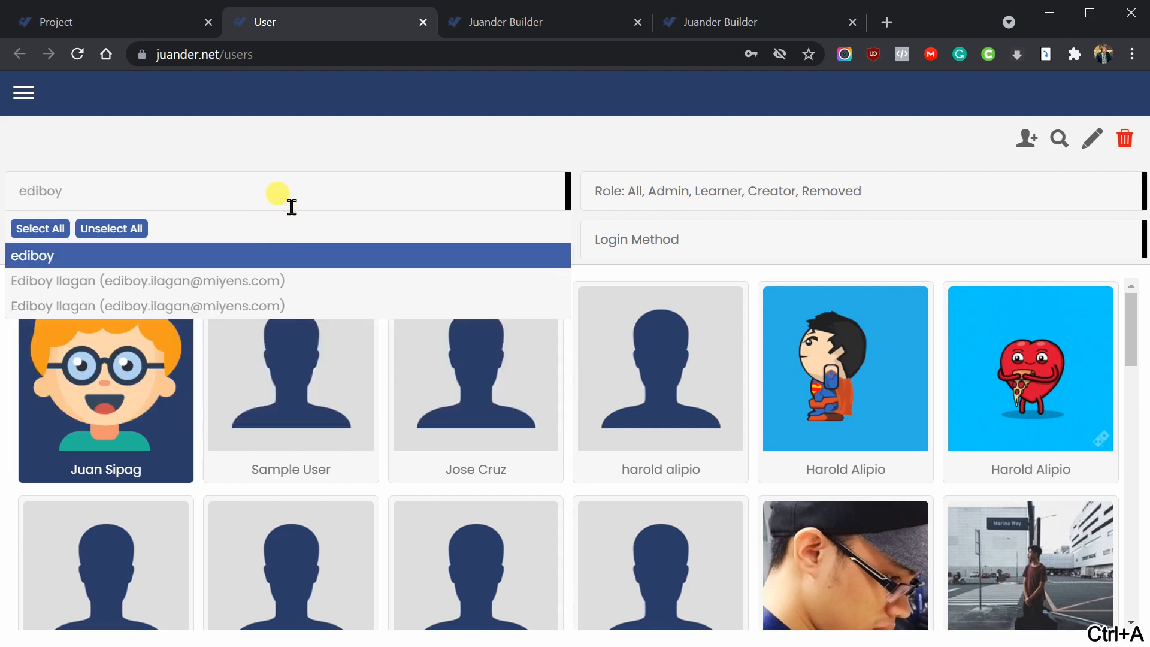
{"action": "key", "text": "ctrl+a"}
{"action": "key", "text": "BackSpace"}
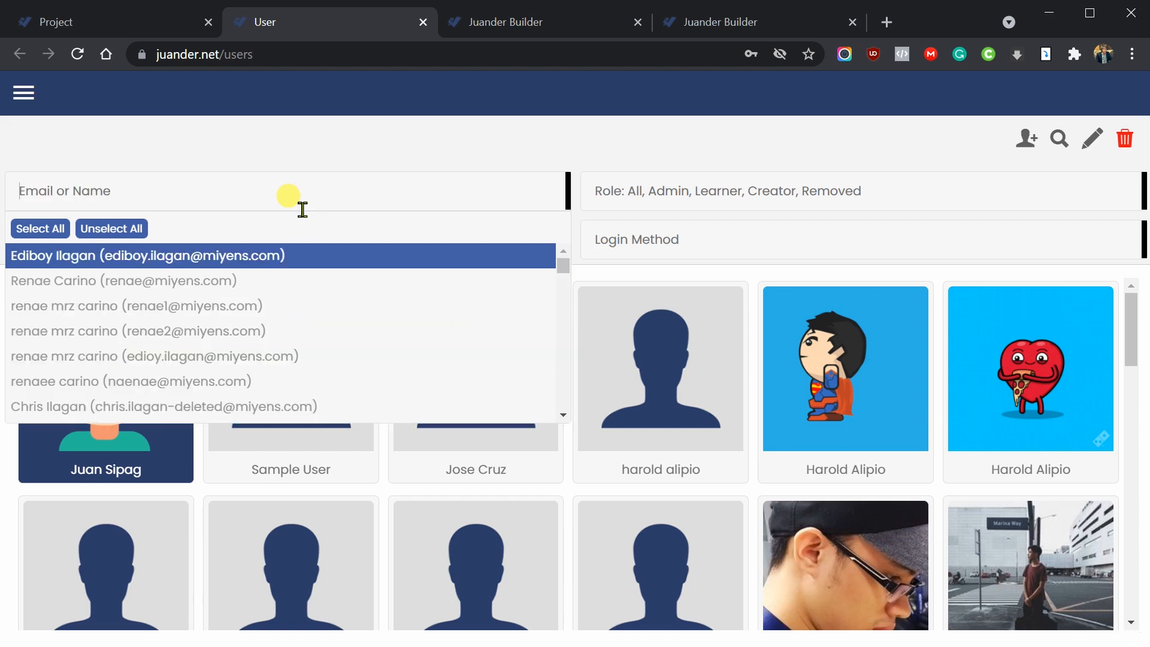
{"action": "type", "text": "juan"}
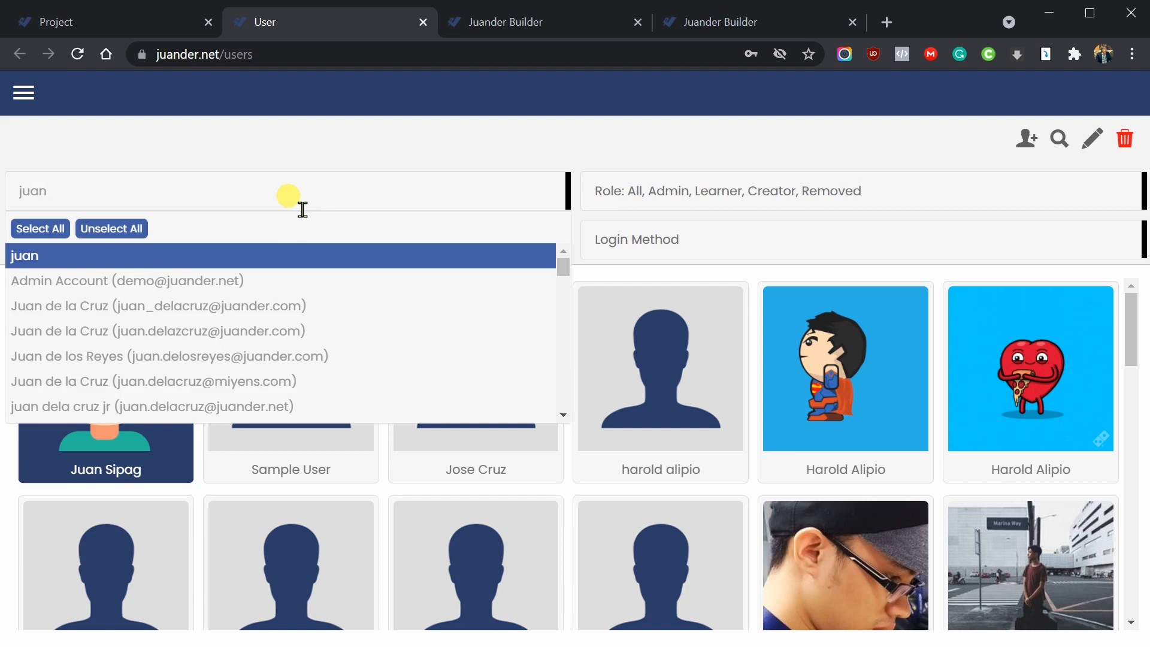
{"action": "type", "text": " su"}
{"action": "key", "text": "BackSpace"}
{"action": "type", "text": "ip["}
{"action": "type", "text": "a"}
{"action": "key", "text": "BackSpace"}
{"action": "key", "text": "BackSpace"}
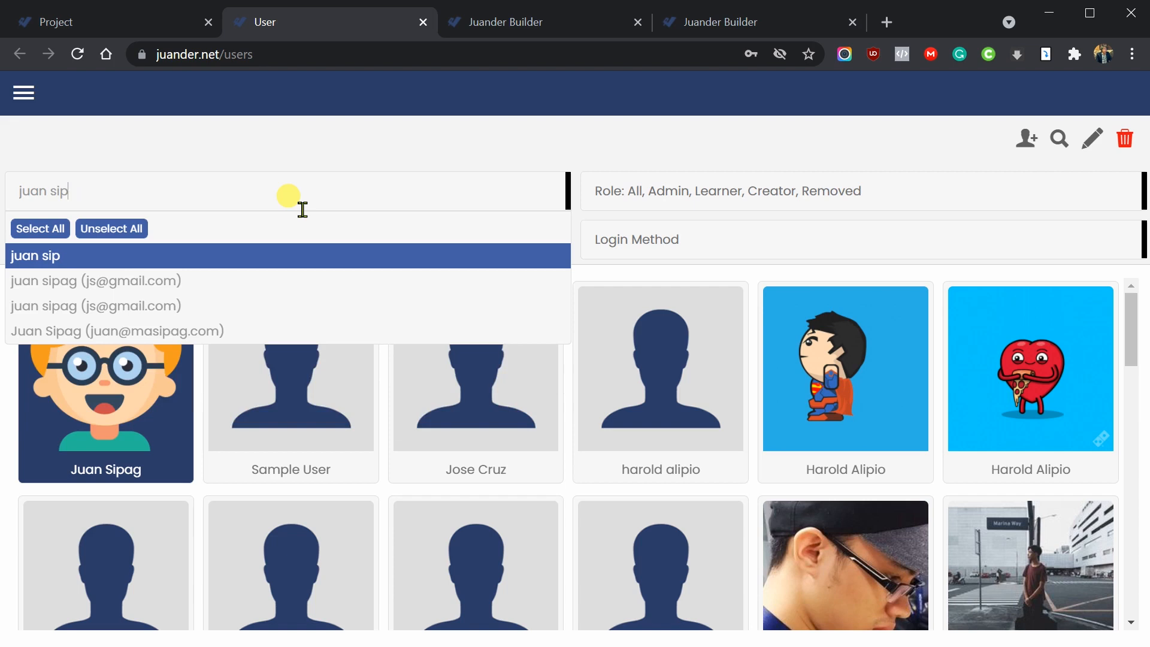
{"action": "key", "text": "BackSpace"}
{"action": "key", "text": "BackSpace"}
{"action": "left_click", "coordinate": [336, 159]}
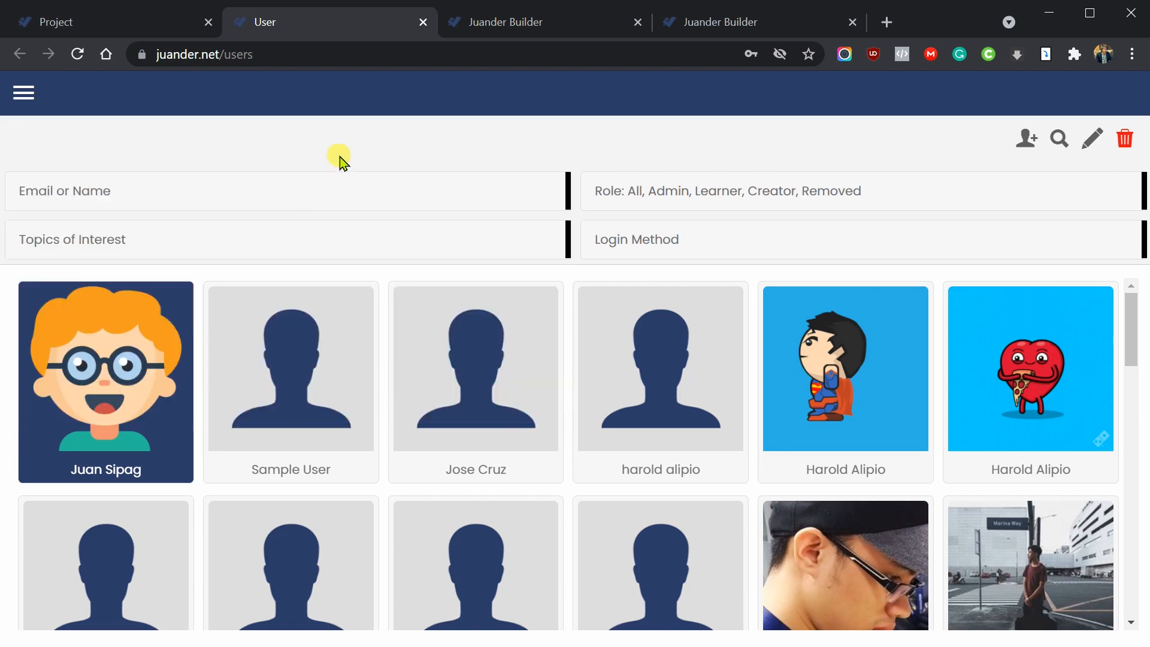
{"action": "left_click", "coordinate": [218, 205]}
{"action": "type", "text": "juan"}
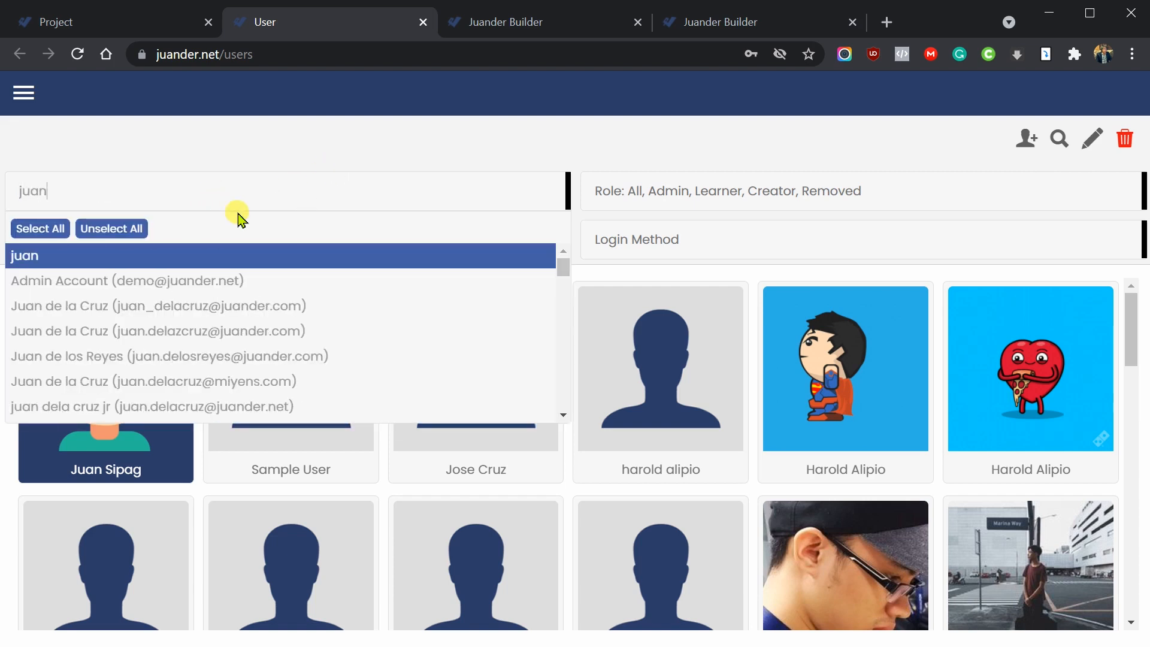
{"action": "left_click", "coordinate": [1068, 149]}
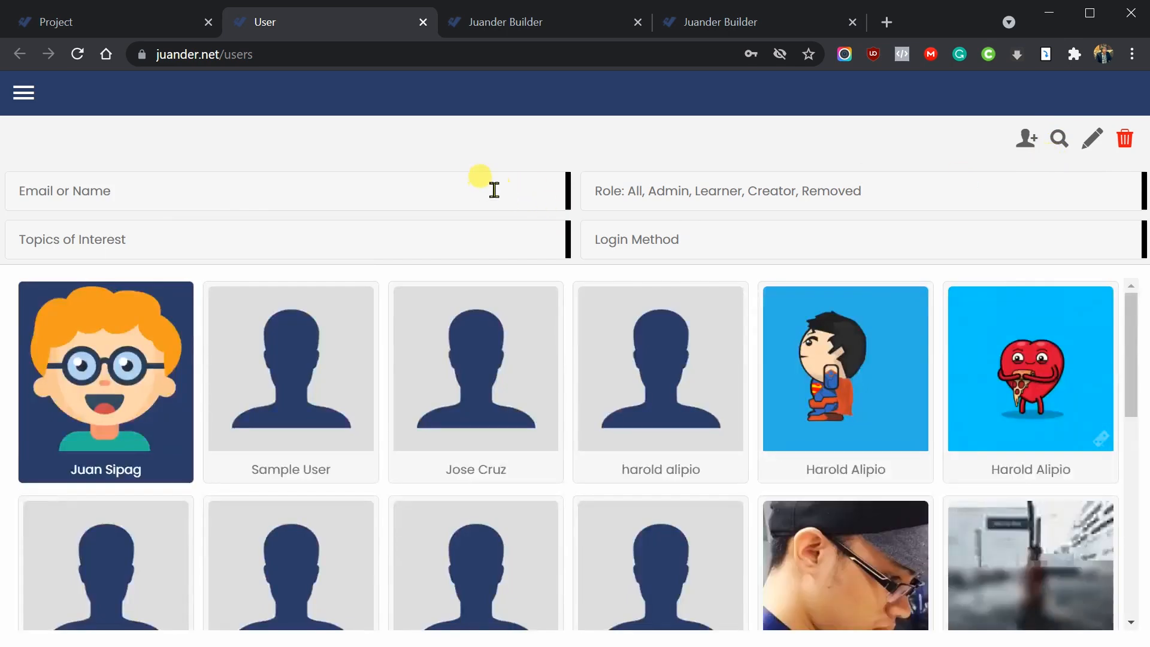
- Clear the filter and retype a partial first name so matching users are suggested
{"action": "left_click", "coordinate": [493, 189]}
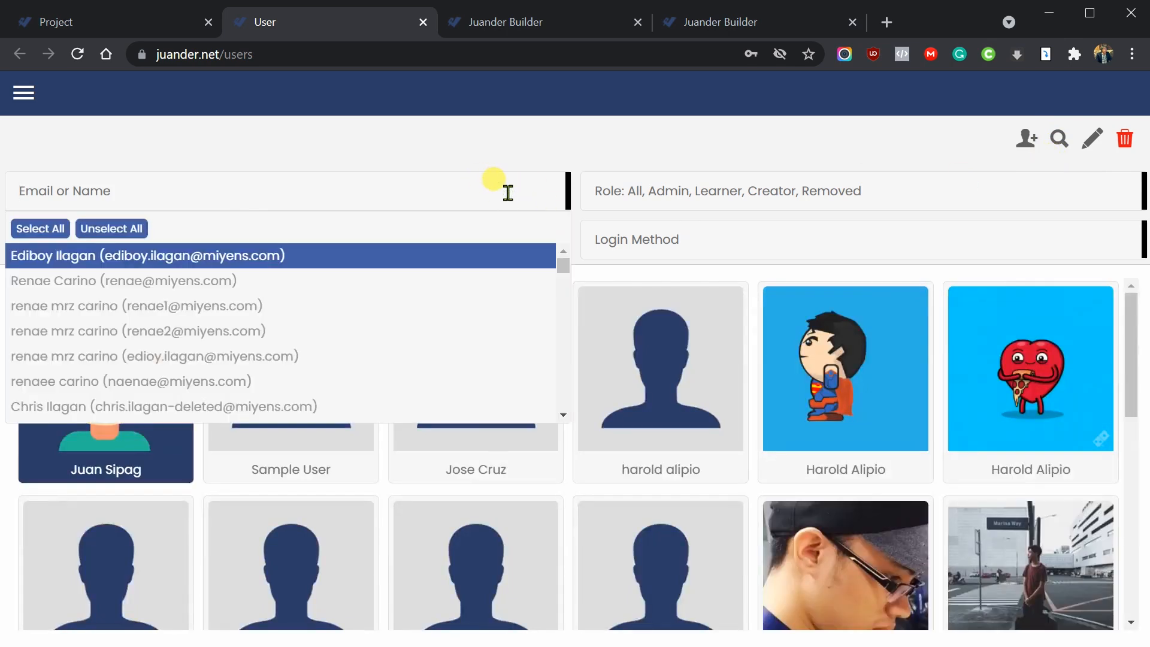
{"action": "type", "text": "ana"}
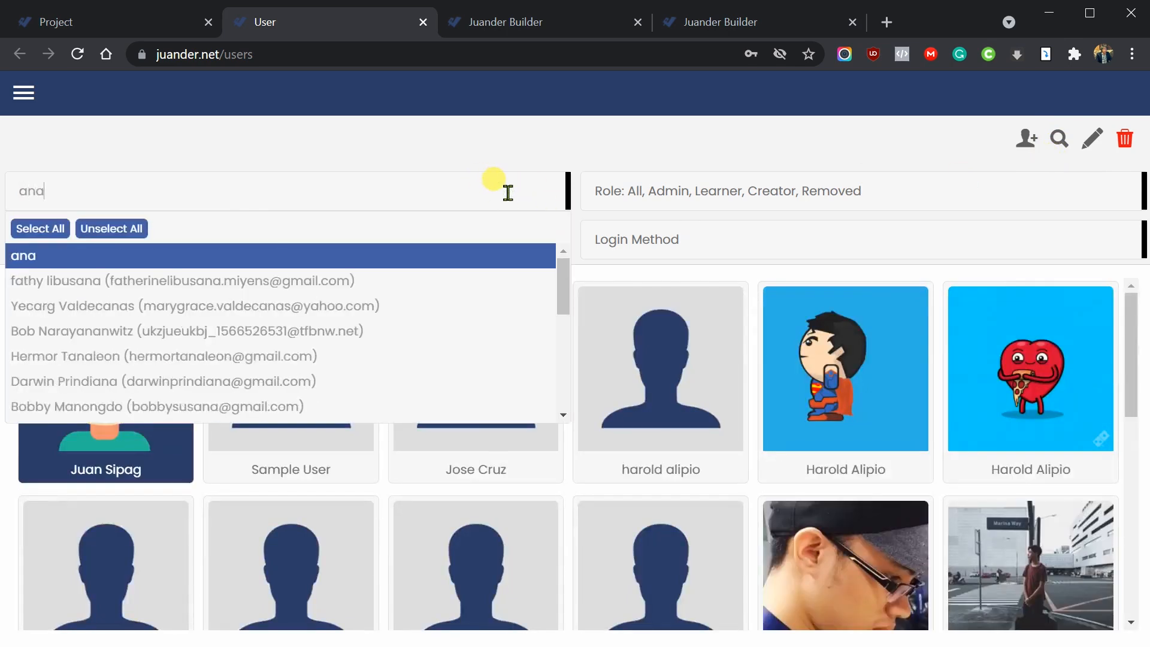
{"action": "key", "text": "BackSpace"}
{"action": "key", "text": "BackSpace"}
{"action": "key", "text": "BackSpace"}
{"action": "type", "text": "juan"}
{"action": "key", "text": "BackSpace"}
{"action": "key", "text": "BackSpace"}
{"action": "key", "text": "BackSpace"}
{"action": "key", "text": "BackSpace"}
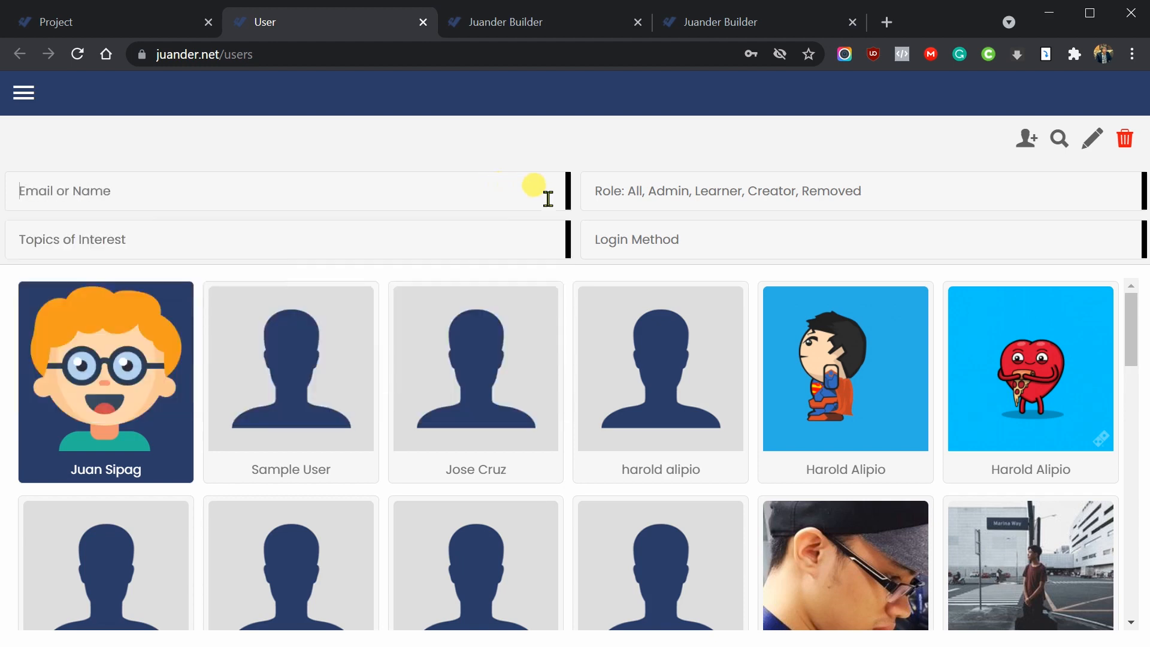
{"action": "left_click", "coordinate": [423, 197]}
{"action": "type", "text": "juand"}
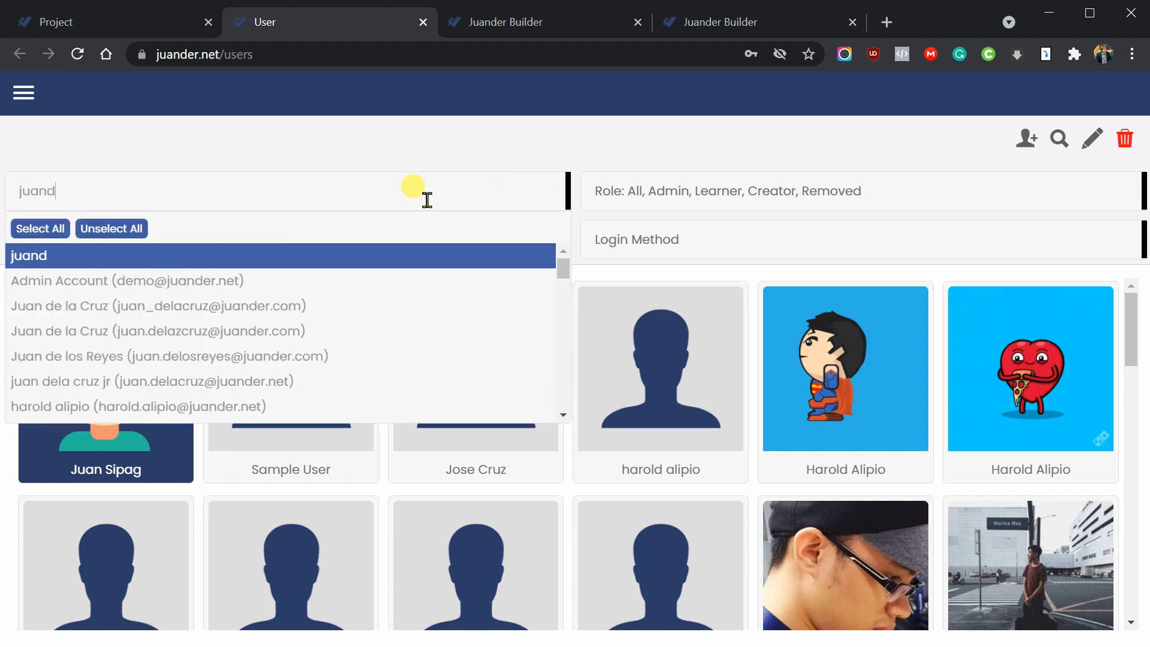
{"action": "left_click", "coordinate": [301, 231]}
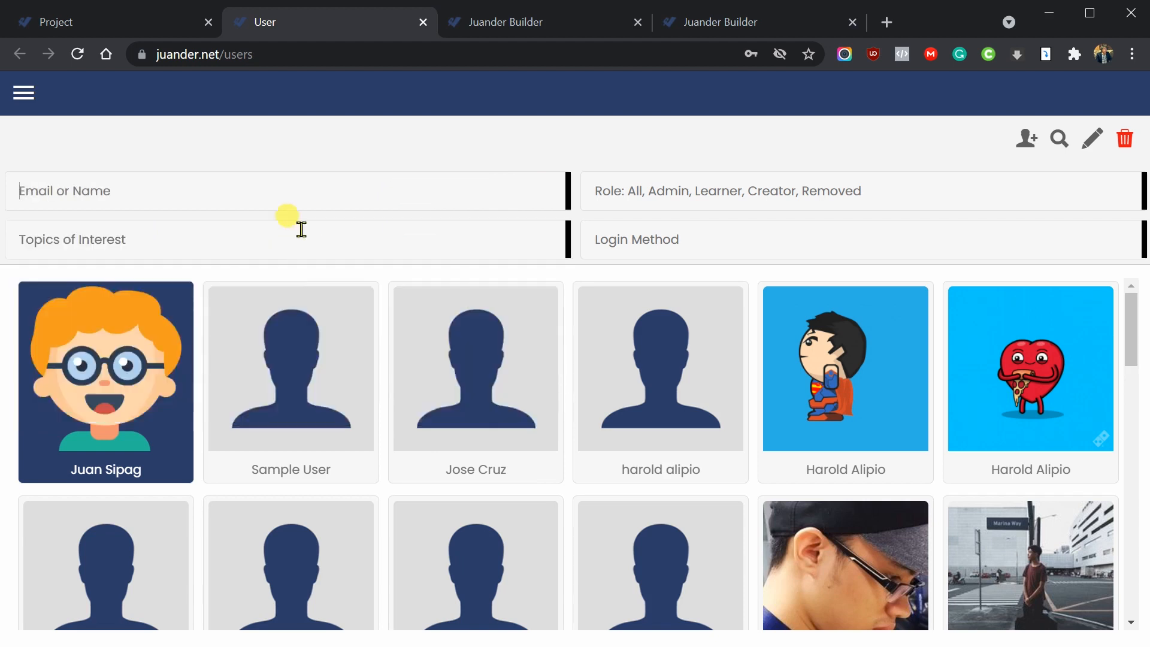
{"action": "left_click", "coordinate": [353, 185]}
{"action": "type", "text": "juan"}
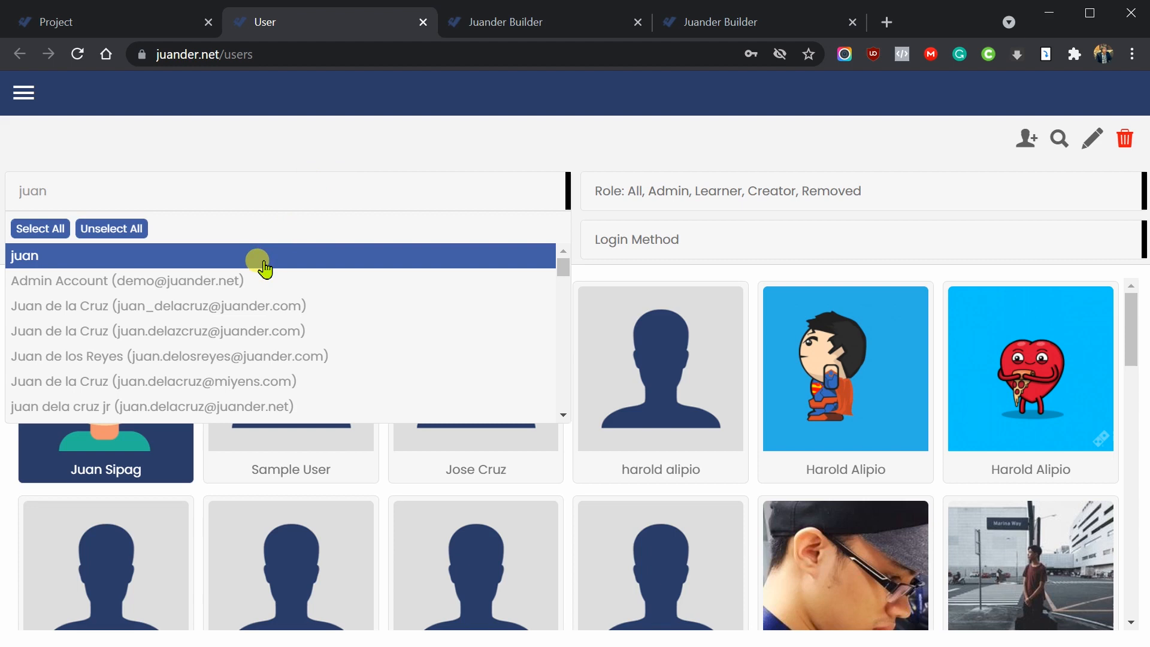
- Add the searched first name and a second user's name as filter tags
{"action": "left_click", "coordinate": [262, 258]}
{"action": "left_click", "coordinate": [335, 182]}
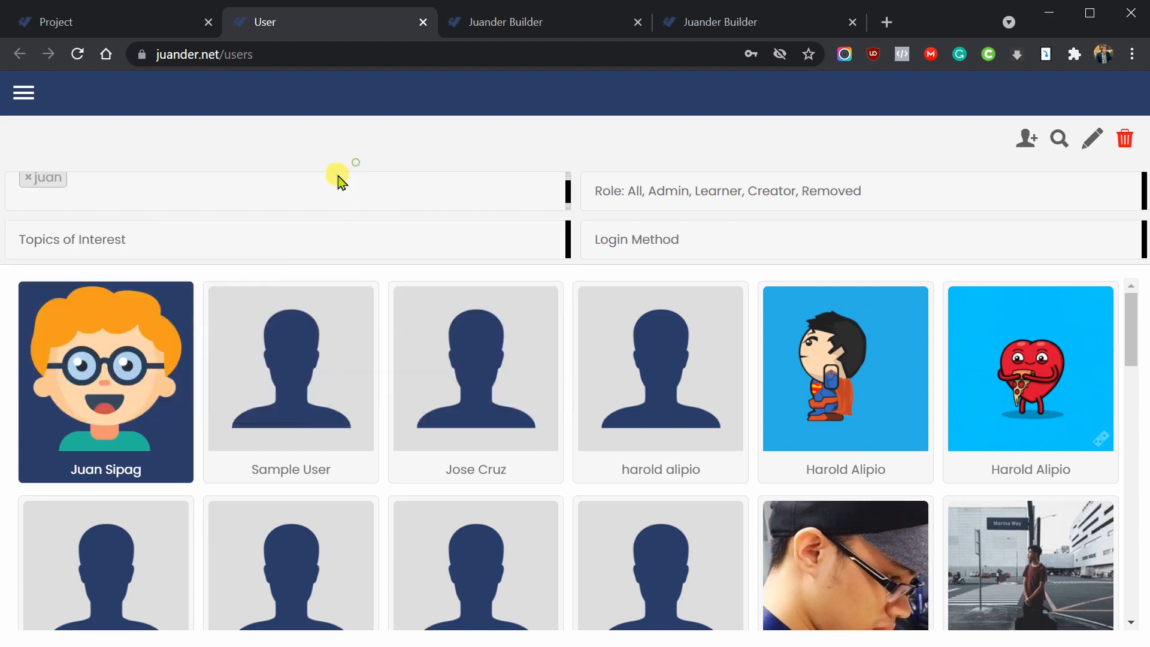
{"action": "left_click", "coordinate": [139, 188]}
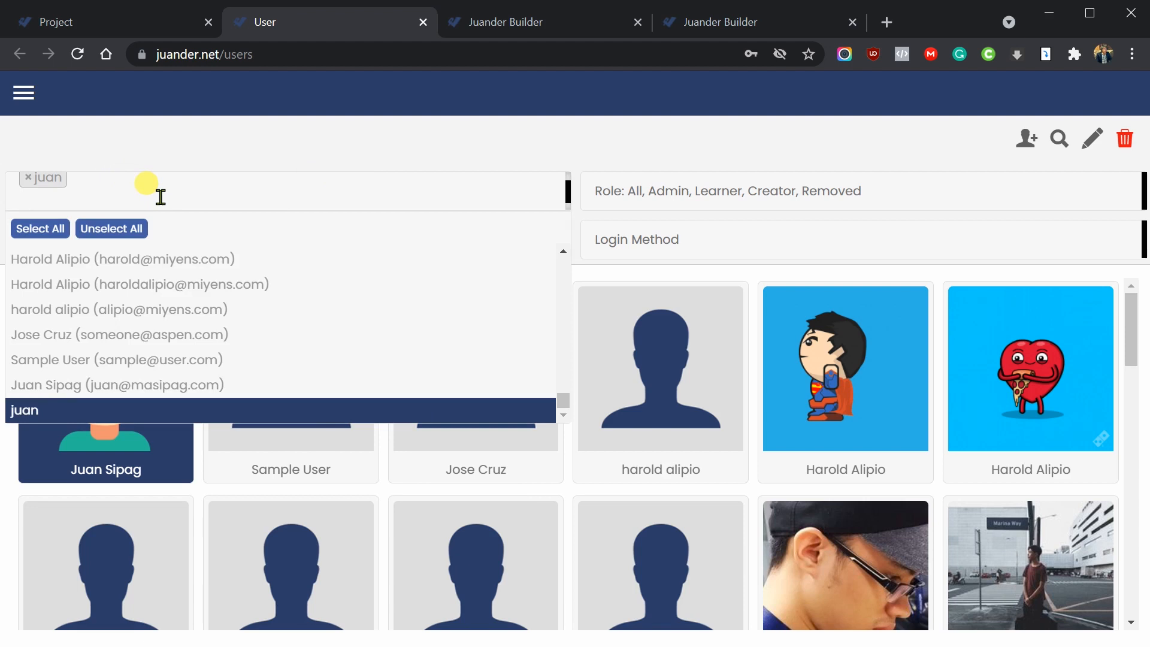
{"action": "type", "text": "edi"}
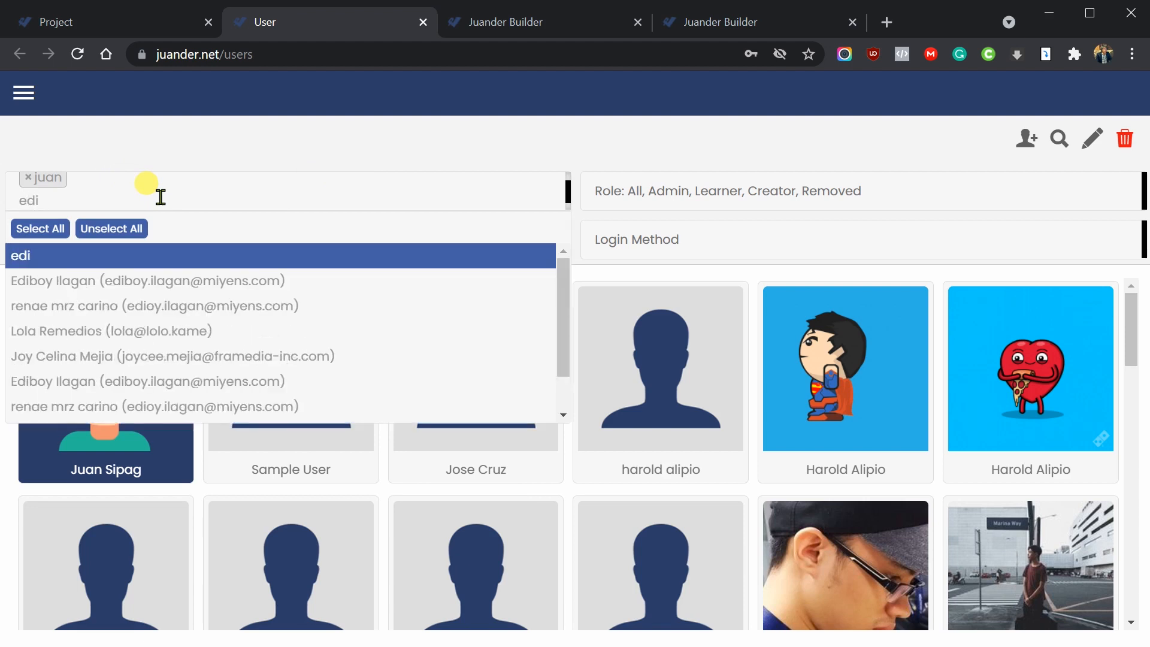
{"action": "type", "text": "n"}
{"action": "key", "text": "BackSpace"}
{"action": "type", "text": "bo"}
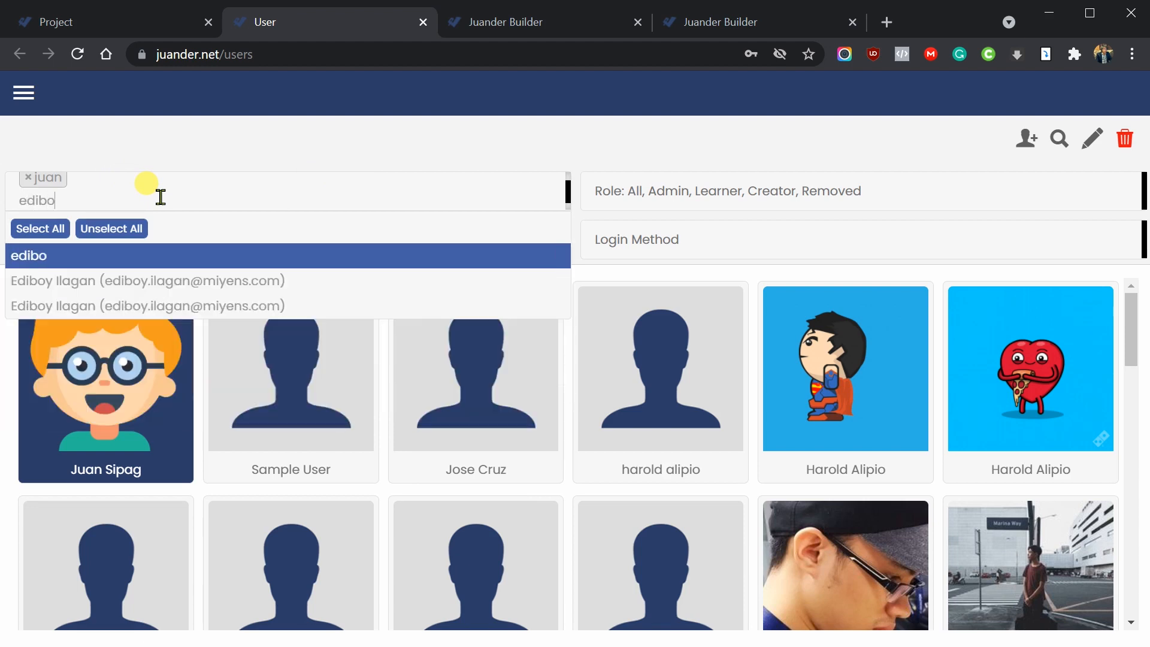
{"action": "type", "text": "y"}
{"action": "left_click", "coordinate": [217, 254]}
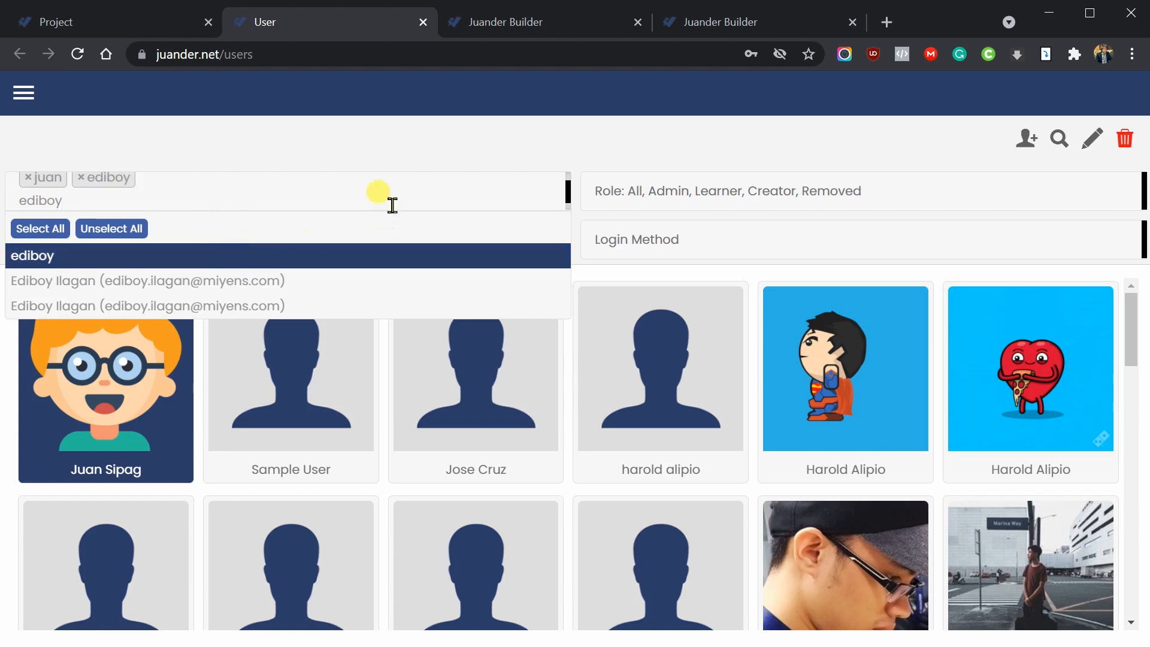
- Apply the two name filters and scroll through the reloaded user grid
{"action": "left_click", "coordinate": [1056, 140]}
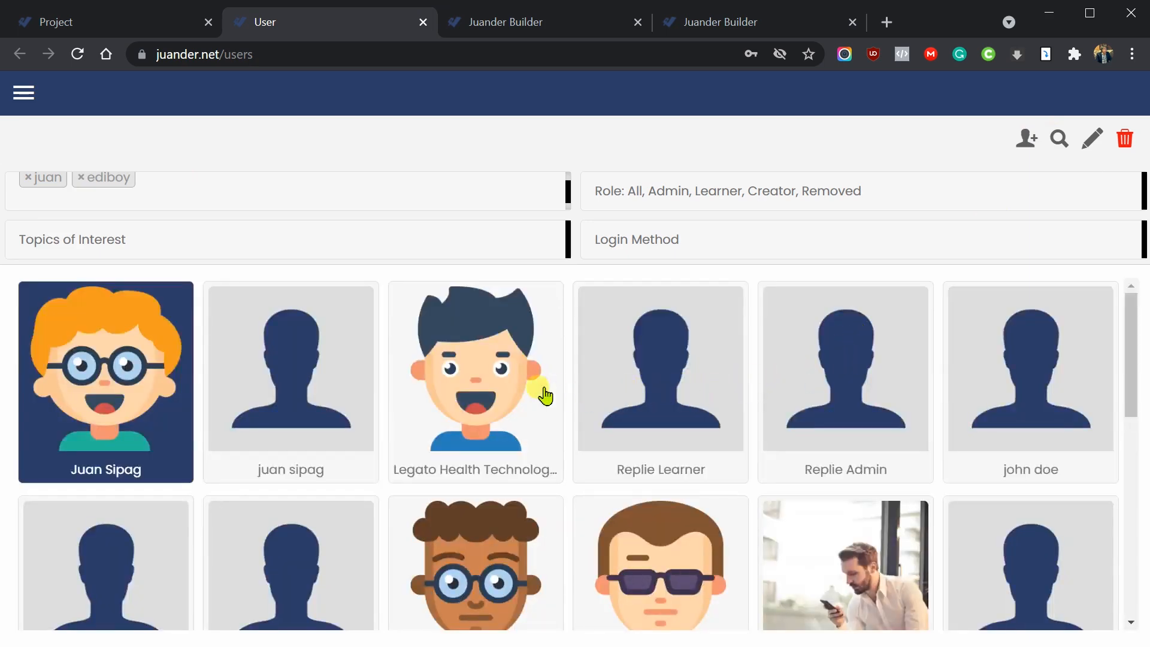
{"action": "scroll", "coordinate": [419, 393], "scroll_direction": "down", "scroll_amount": 8}
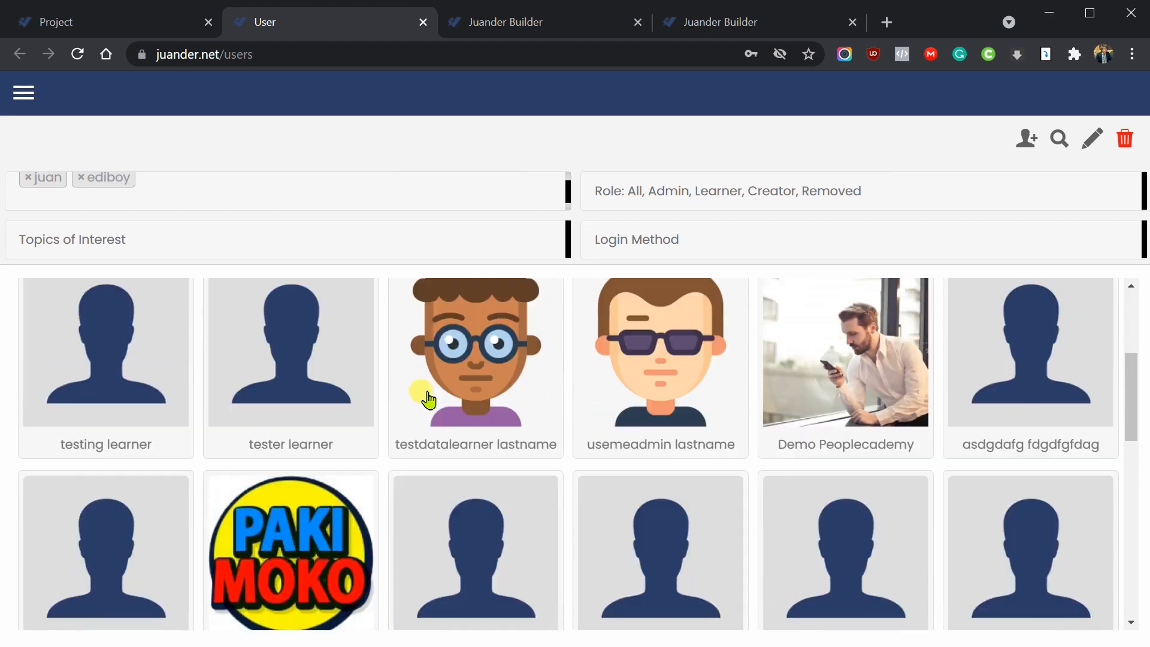
{"action": "scroll", "coordinate": [429, 398], "scroll_direction": "down", "scroll_amount": 1}
{"action": "scroll", "coordinate": [428, 398], "scroll_direction": "up", "scroll_amount": 4}
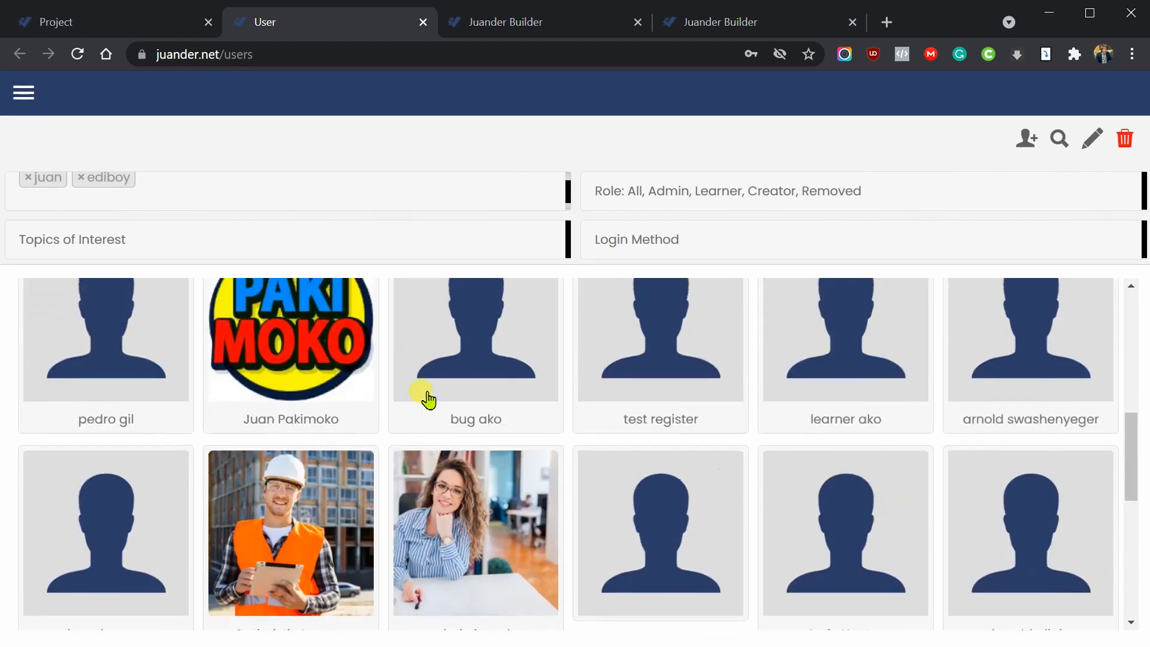
{"action": "scroll", "coordinate": [428, 399], "scroll_direction": "up", "scroll_amount": 3}
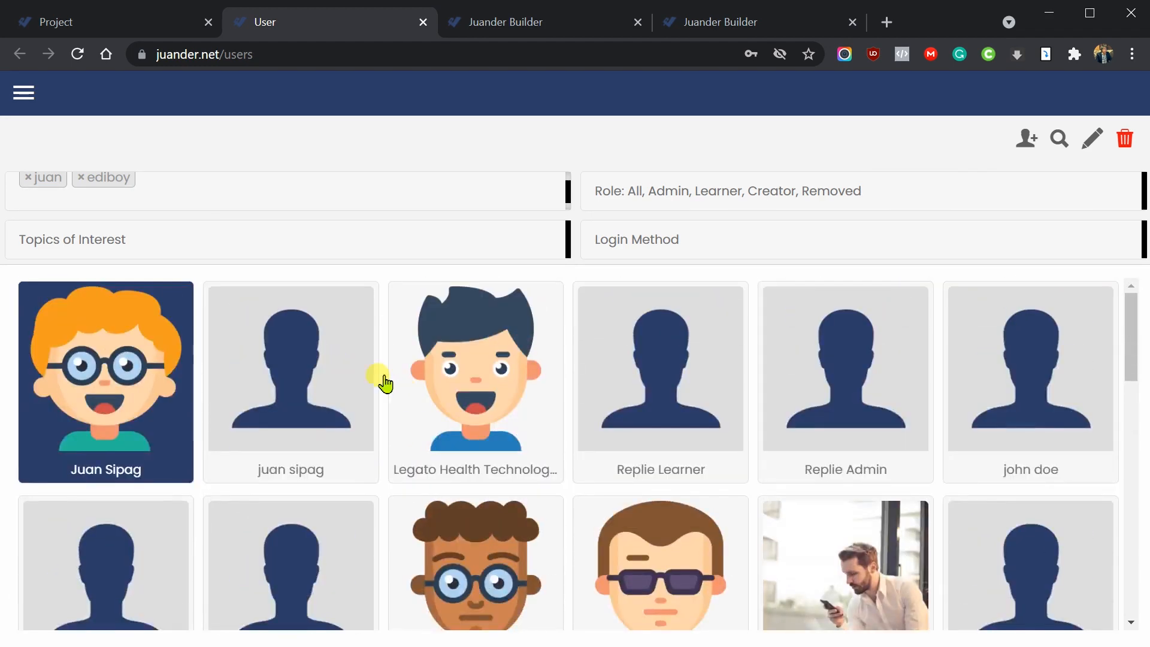
- Remove the 'juan' name tag, rerun the search, and select the single remaining user card
{"action": "left_click", "coordinate": [28, 178]}
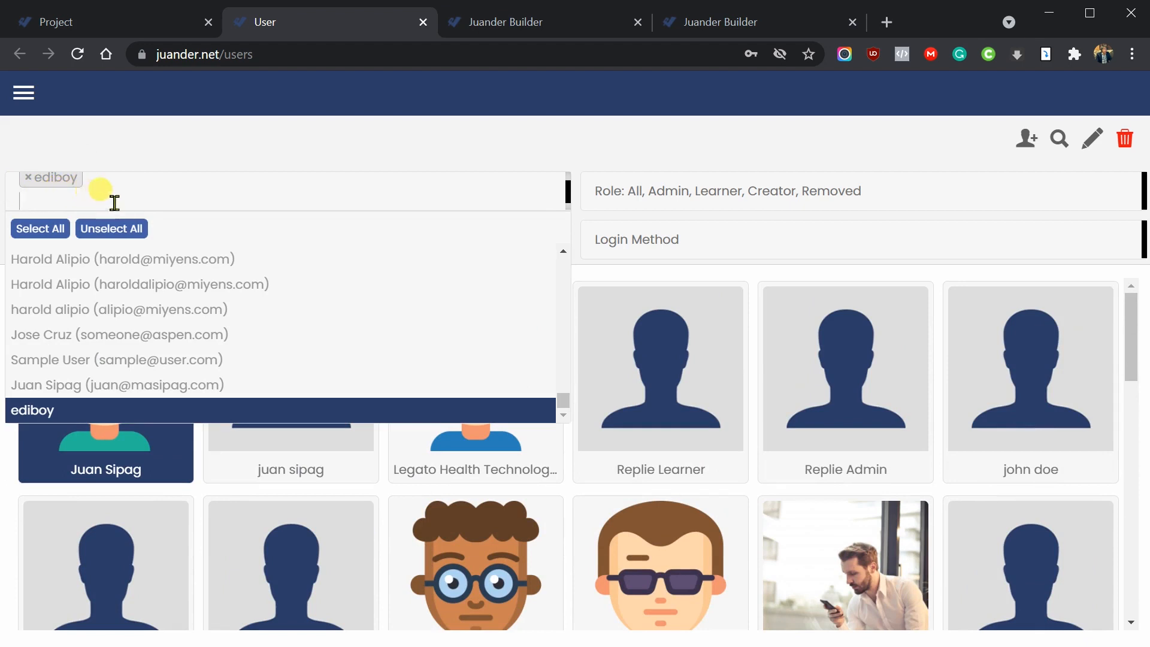
{"action": "left_click", "coordinate": [1059, 138]}
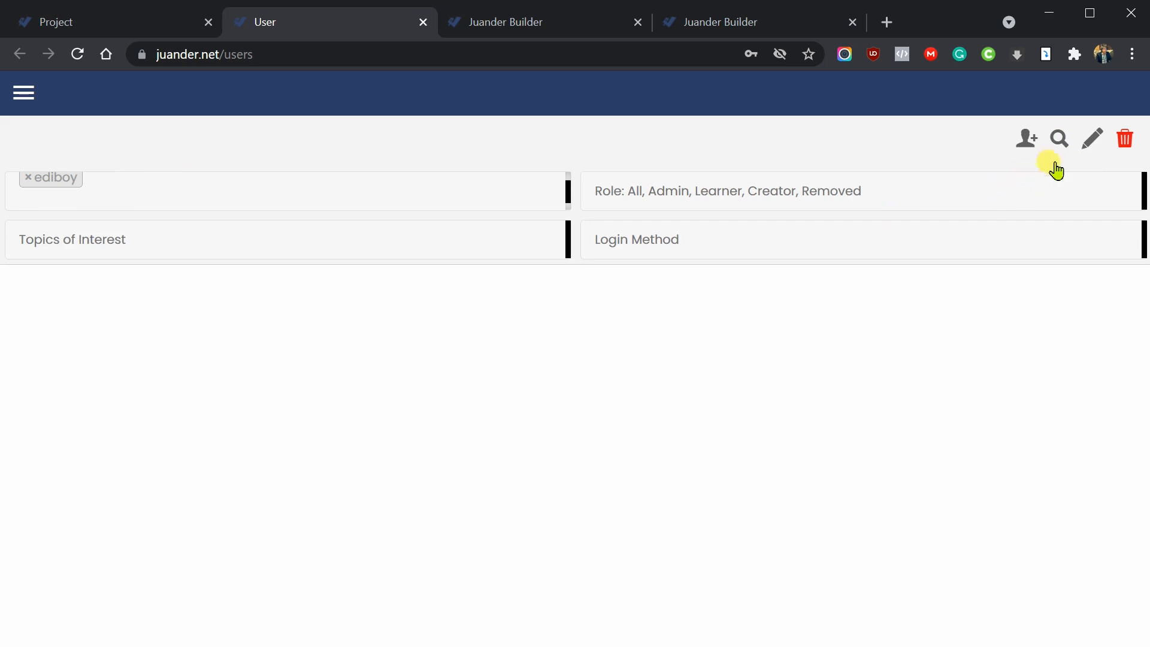
{"action": "left_click", "coordinate": [1059, 142]}
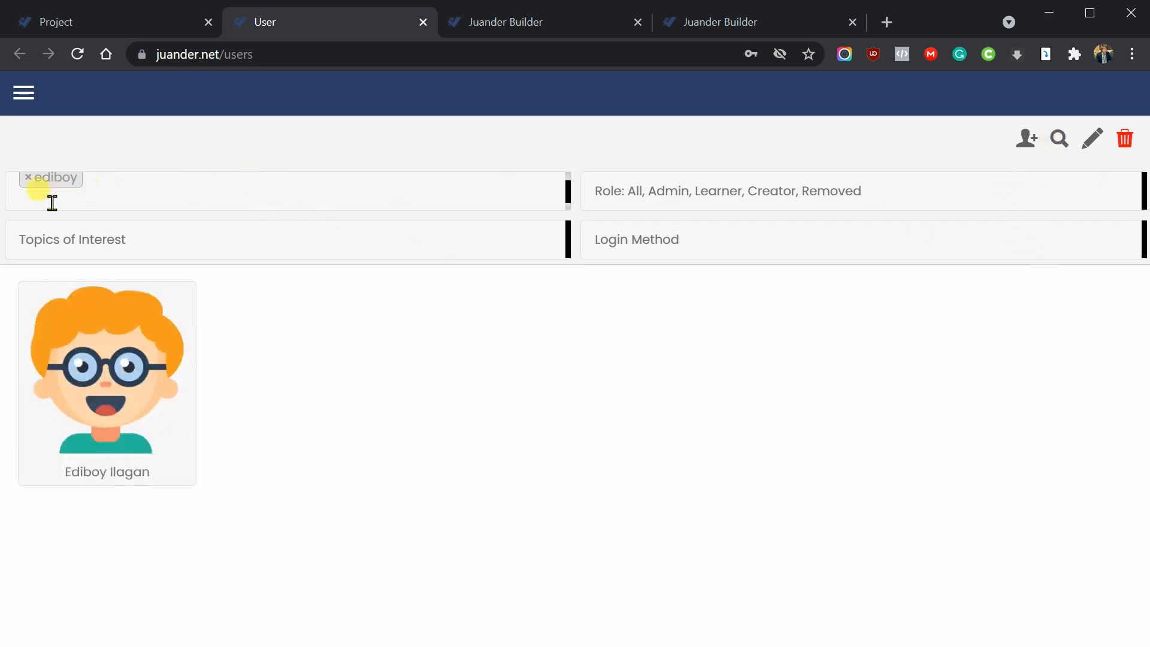
{"action": "left_click", "coordinate": [162, 403]}
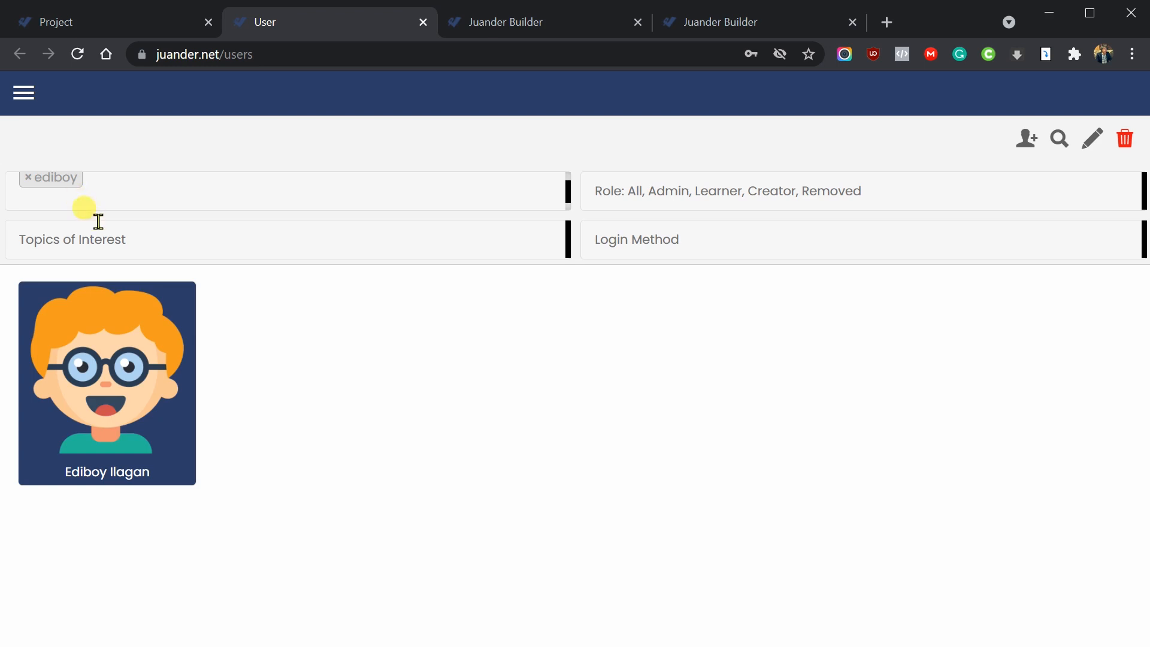
{"action": "scroll", "coordinate": [569, 181], "scroll_direction": "up", "scroll_amount": 1}
{"action": "scroll", "coordinate": [569, 181], "scroll_direction": "down", "scroll_amount": 2}
{"action": "left_click", "coordinate": [89, 191]}
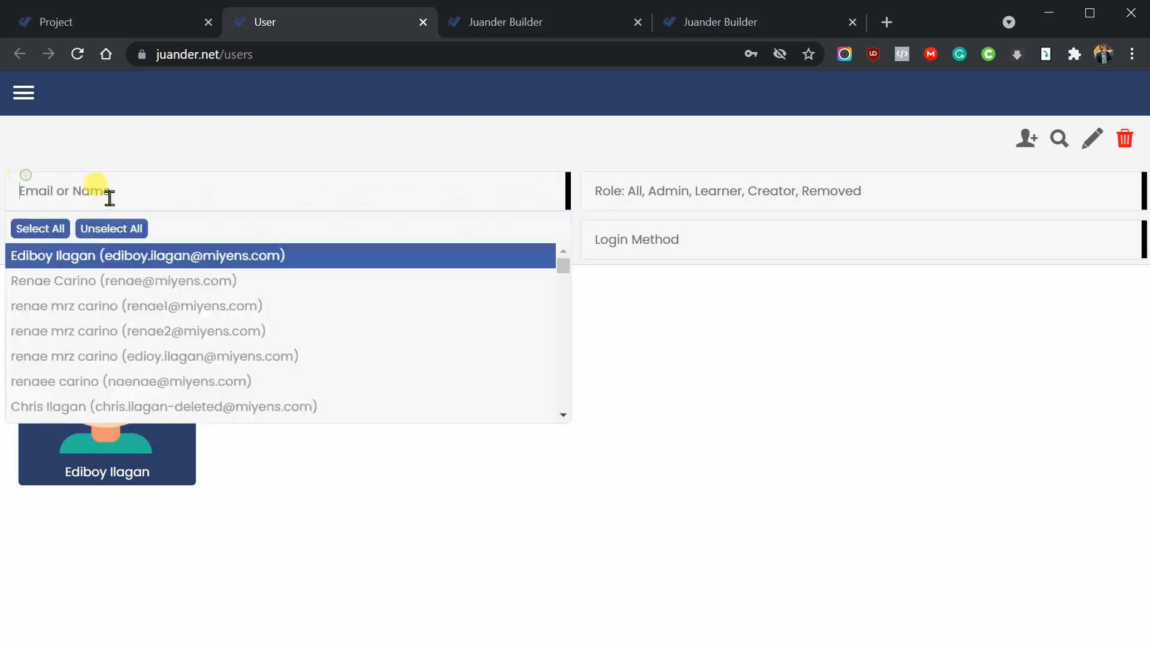
{"action": "left_click", "coordinate": [212, 140]}
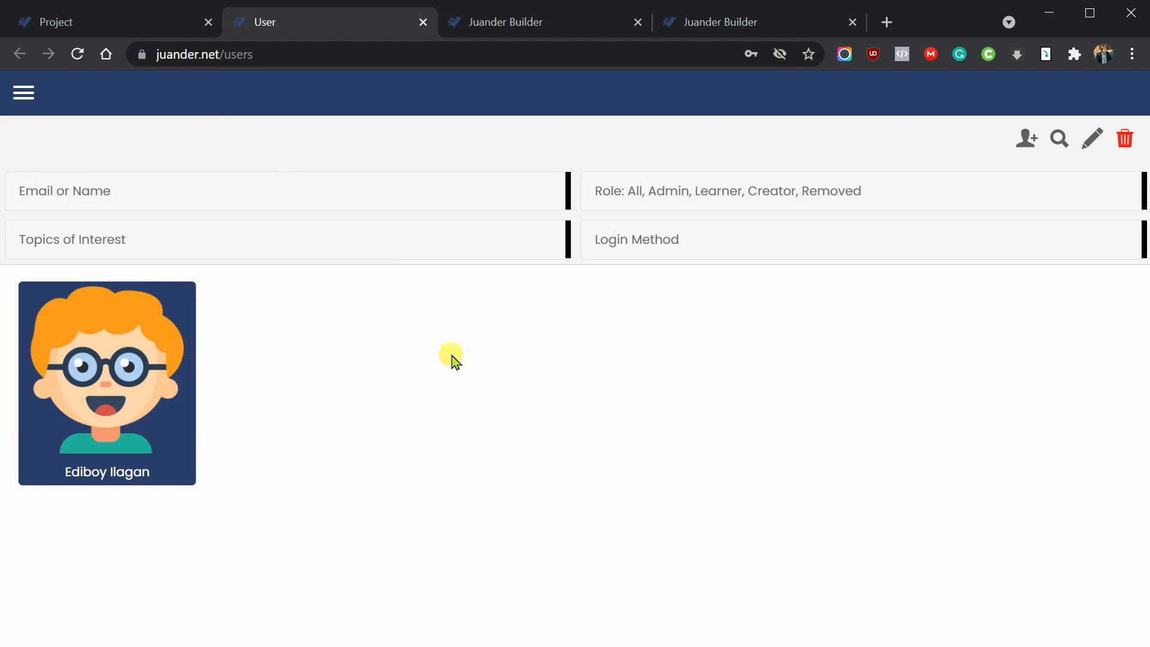
- Filter the user list to the Admin role (24) and run the search
{"action": "left_click", "coordinate": [676, 192]}
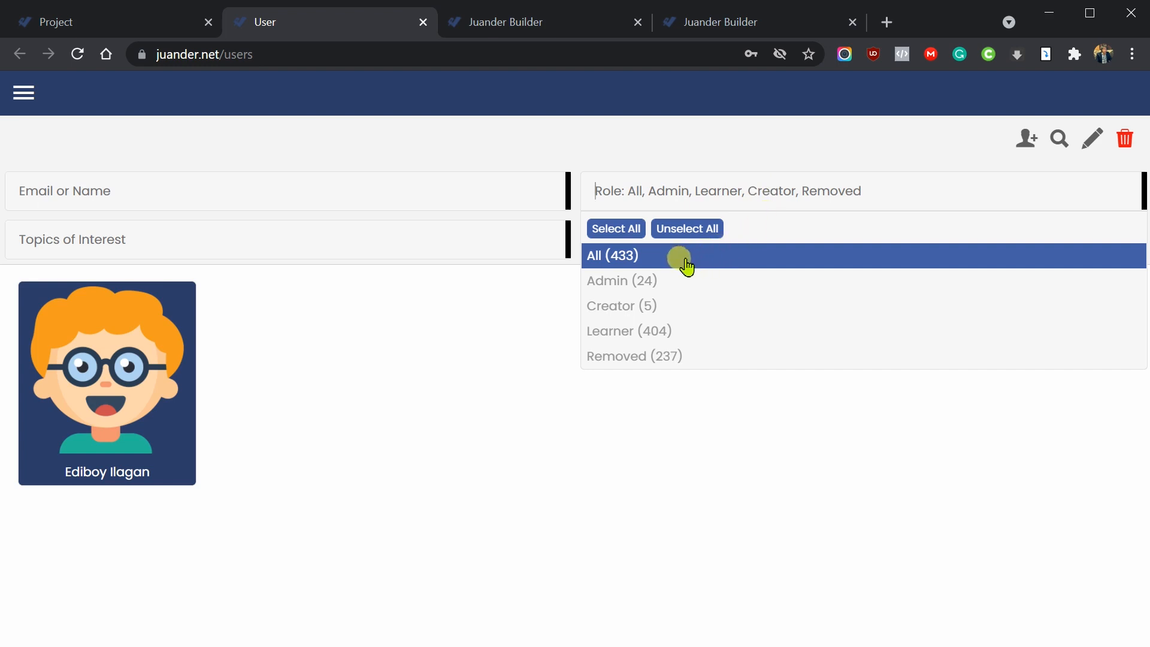
{"action": "left_click", "coordinate": [658, 287]}
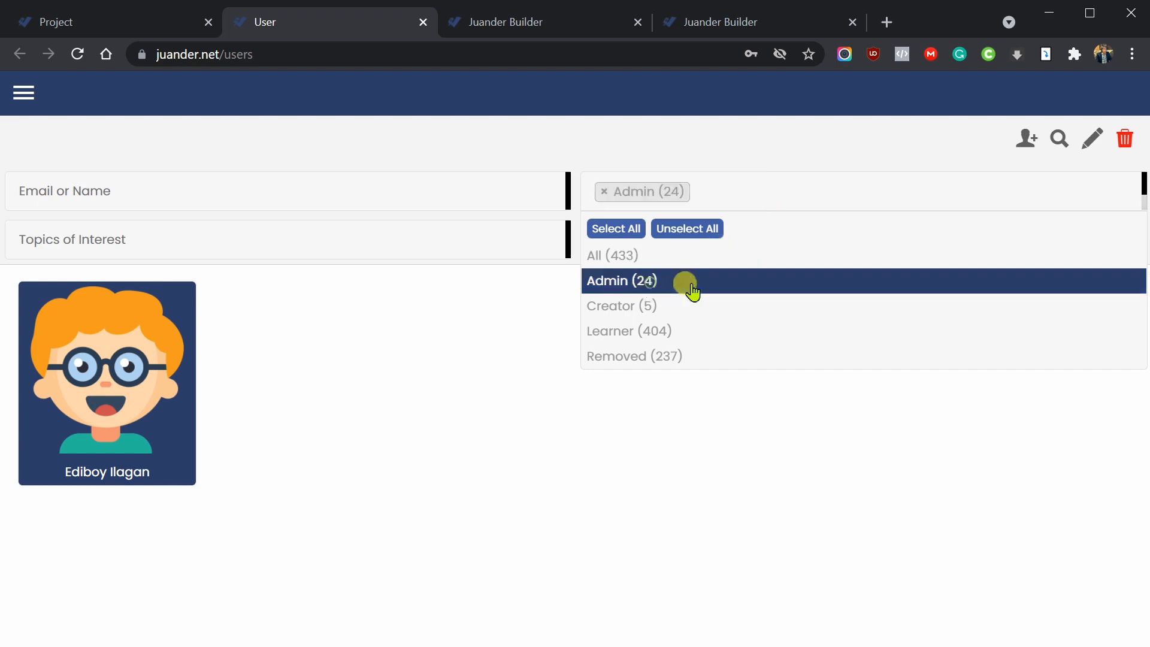
{"action": "left_click", "coordinate": [1058, 141]}
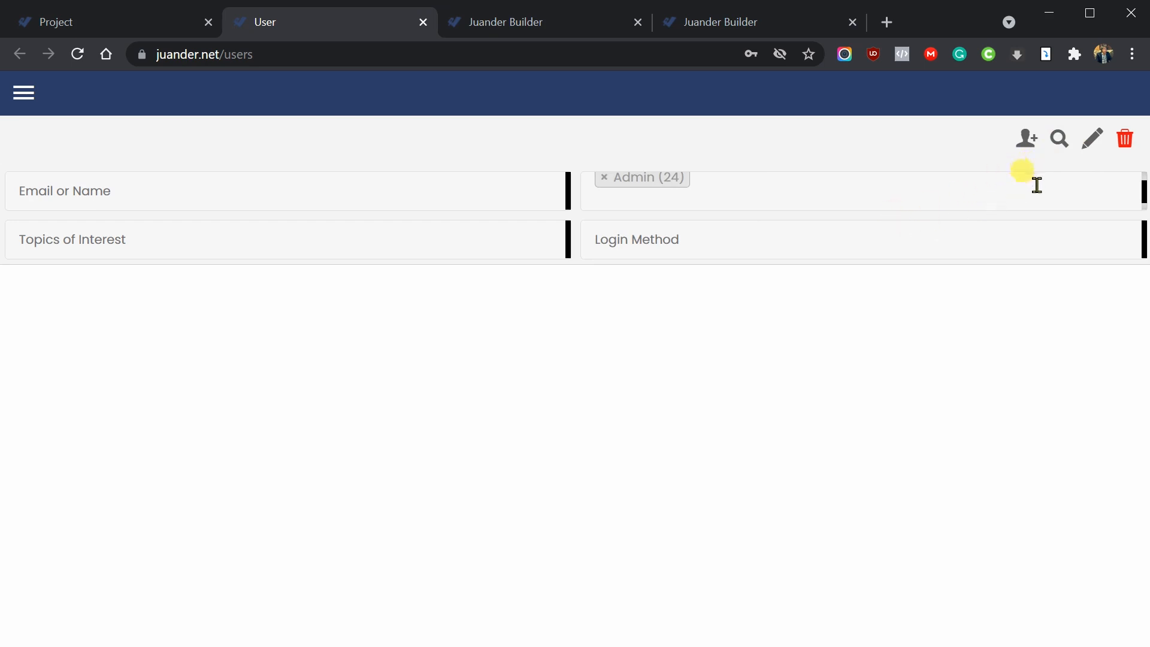
{"action": "left_click", "coordinate": [1059, 139]}
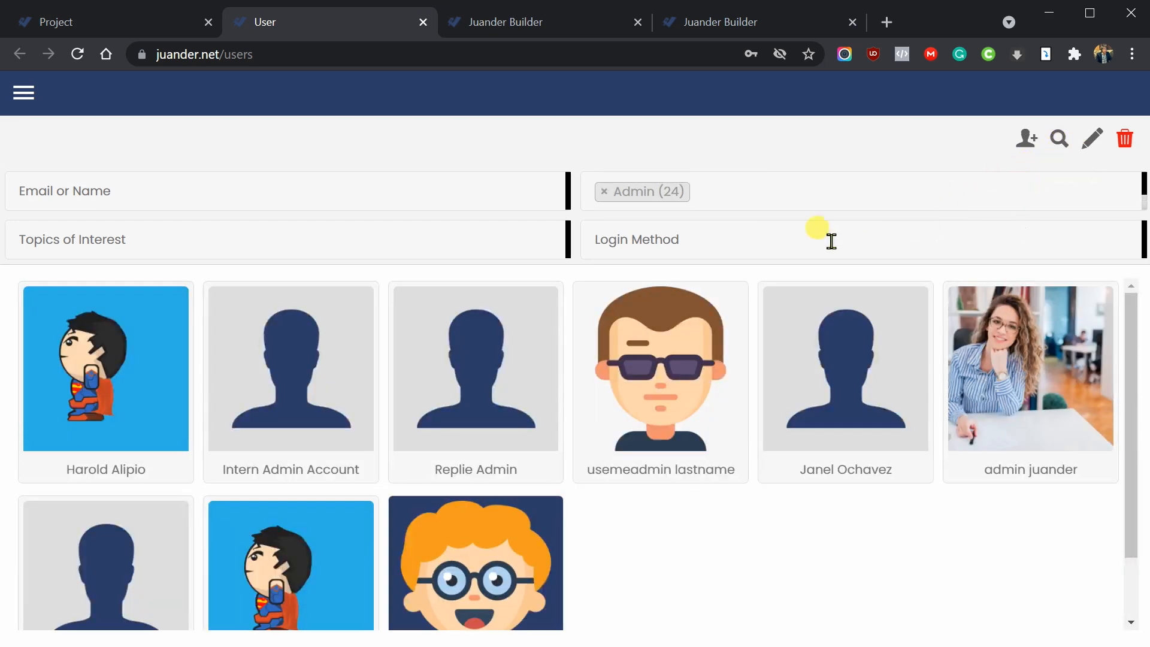
{"action": "scroll", "coordinate": [803, 419], "scroll_direction": "down", "scroll_amount": 1}
{"action": "scroll", "coordinate": [798, 416], "scroll_direction": "up", "scroll_amount": 1}
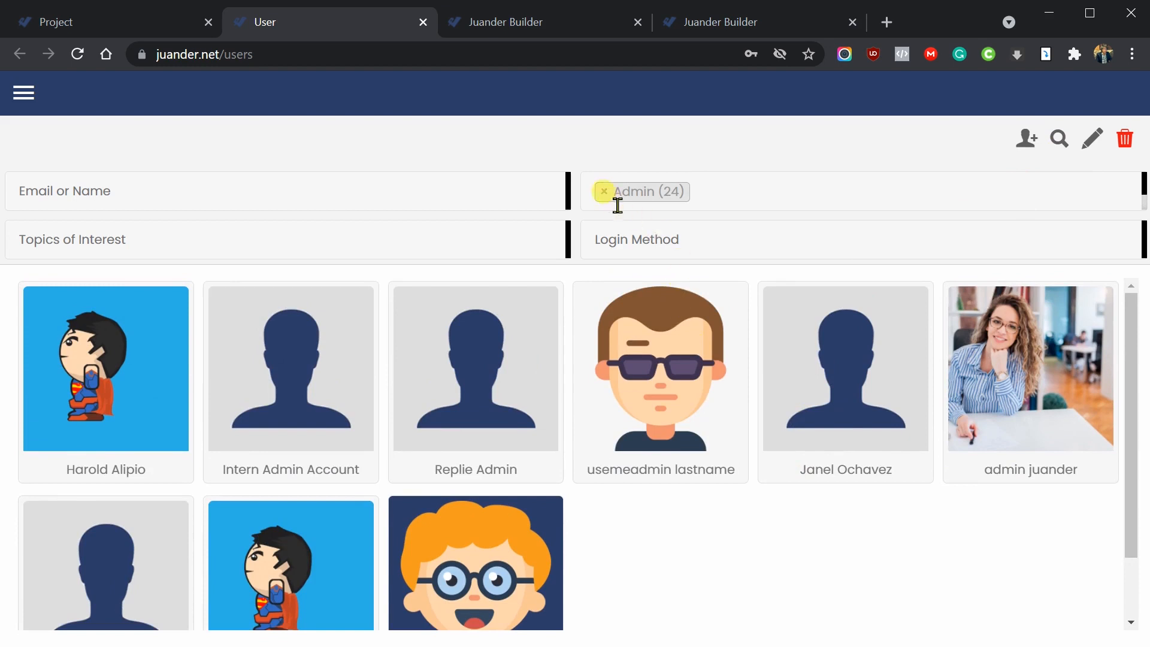
{"action": "scroll", "coordinate": [790, 437], "scroll_direction": "down", "scroll_amount": 1}
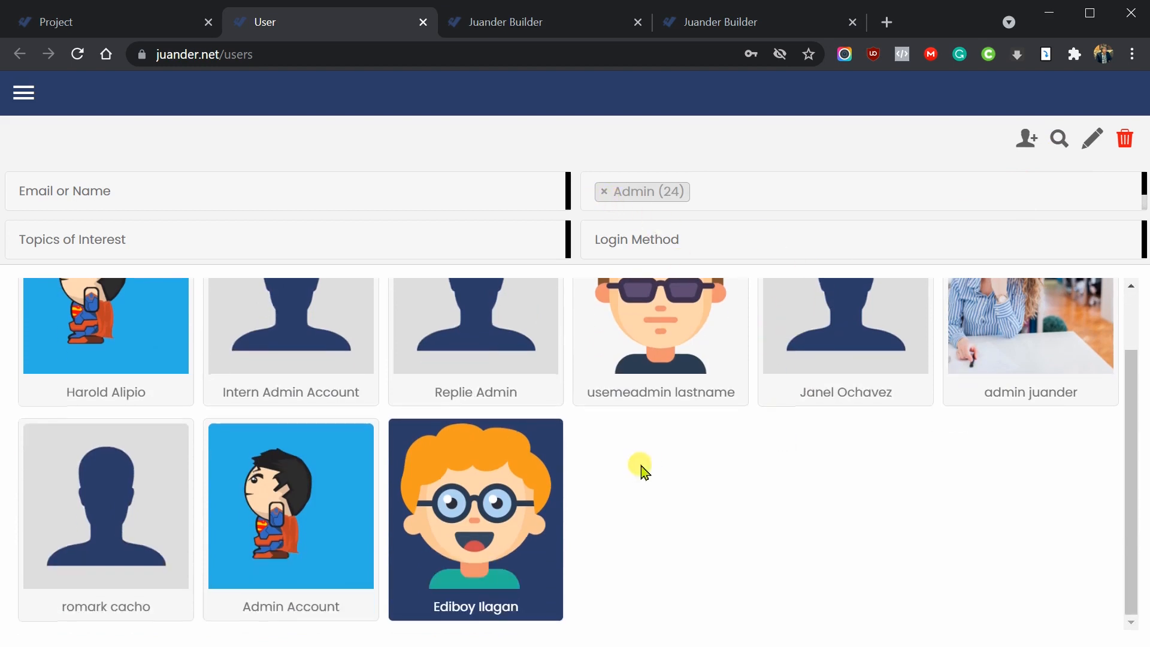
{"action": "scroll", "coordinate": [713, 458], "scroll_direction": "up", "scroll_amount": 1}
{"action": "scroll", "coordinate": [575, 451], "scroll_direction": "down", "scroll_amount": 1}
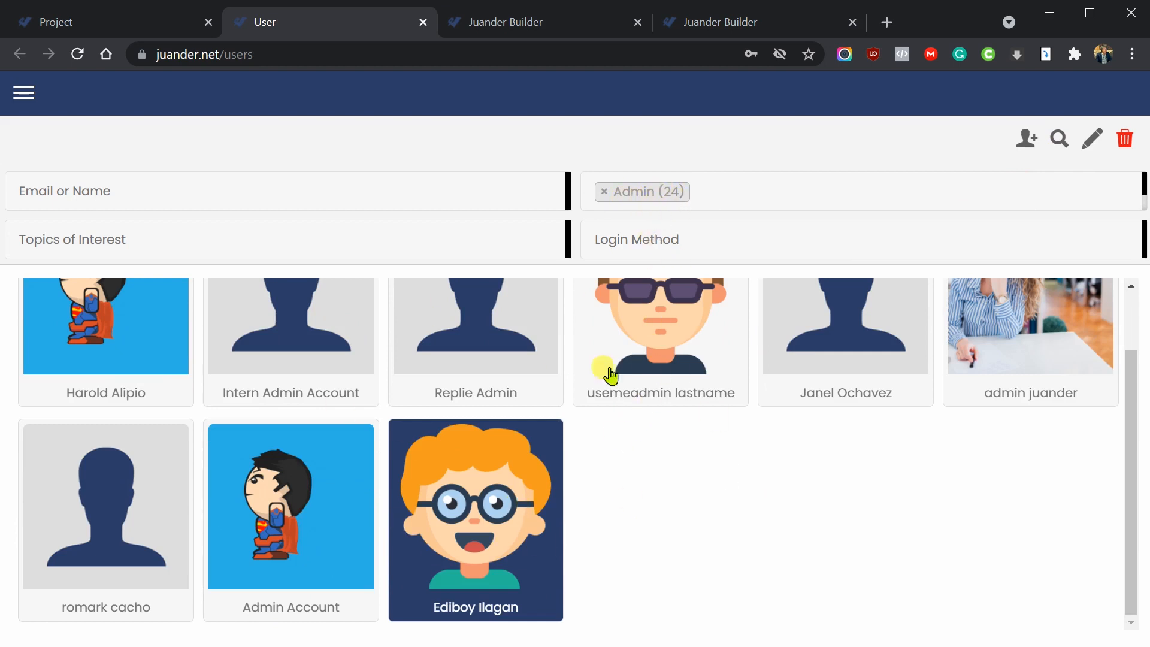
{"action": "scroll", "coordinate": [647, 454], "scroll_direction": "up", "scroll_amount": 1}
- Swap the role filter from Admin to Creator (5) and search again
{"action": "left_click", "coordinate": [606, 192]}
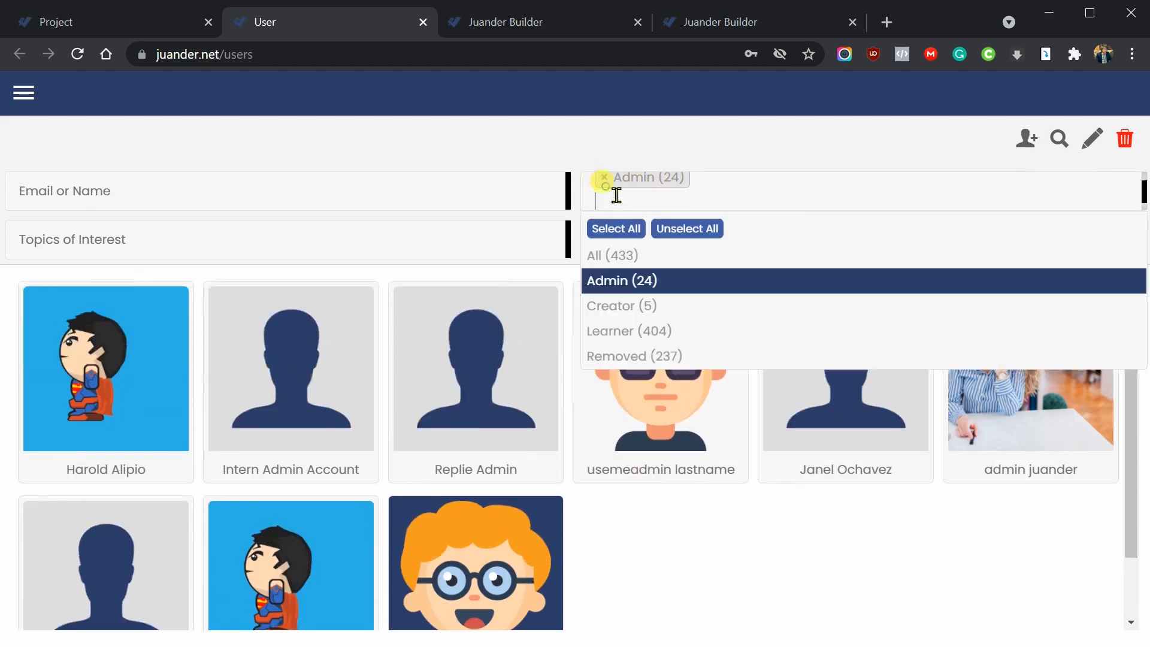
{"action": "left_click", "coordinate": [656, 308]}
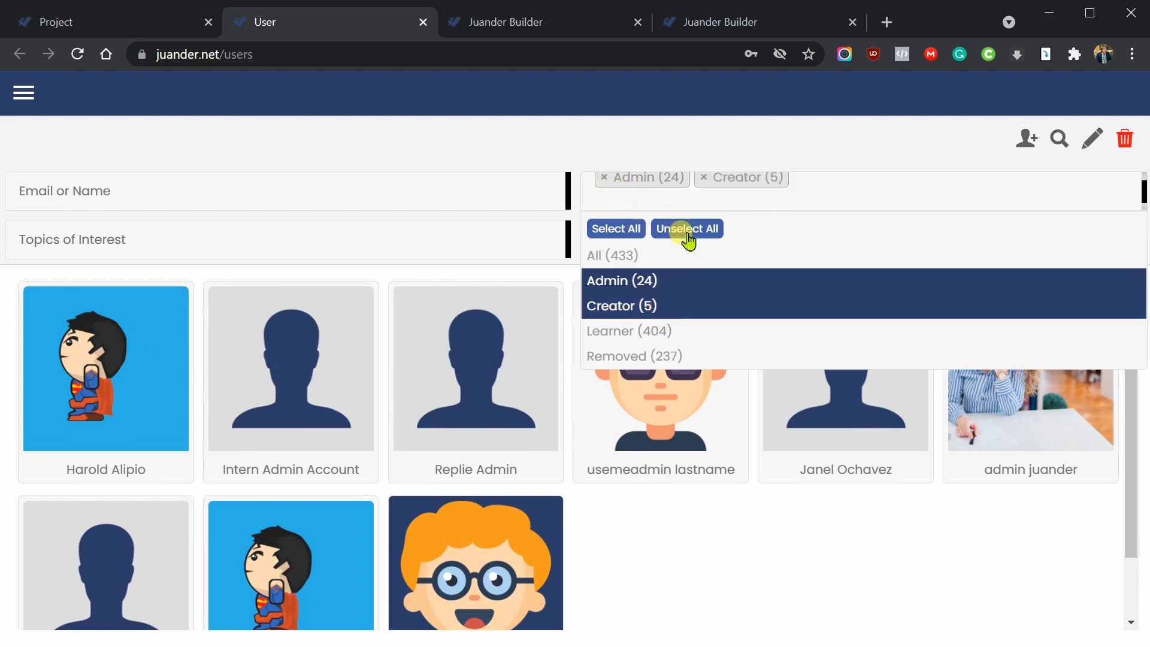
{"action": "left_click", "coordinate": [604, 180]}
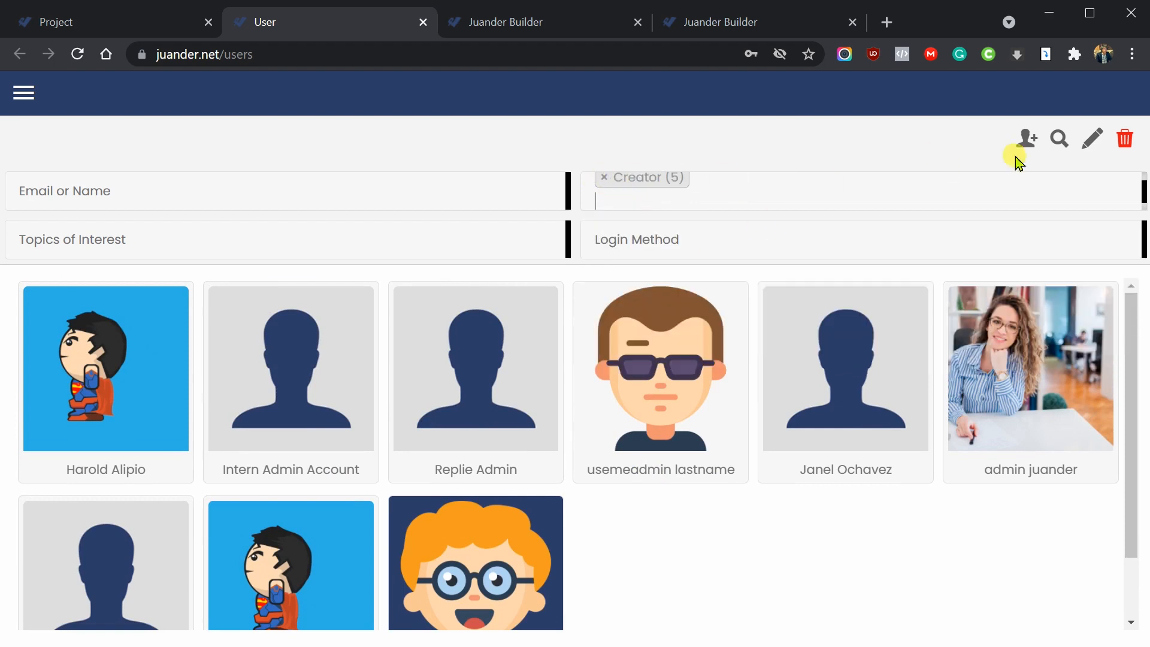
{"action": "left_click", "coordinate": [1059, 139]}
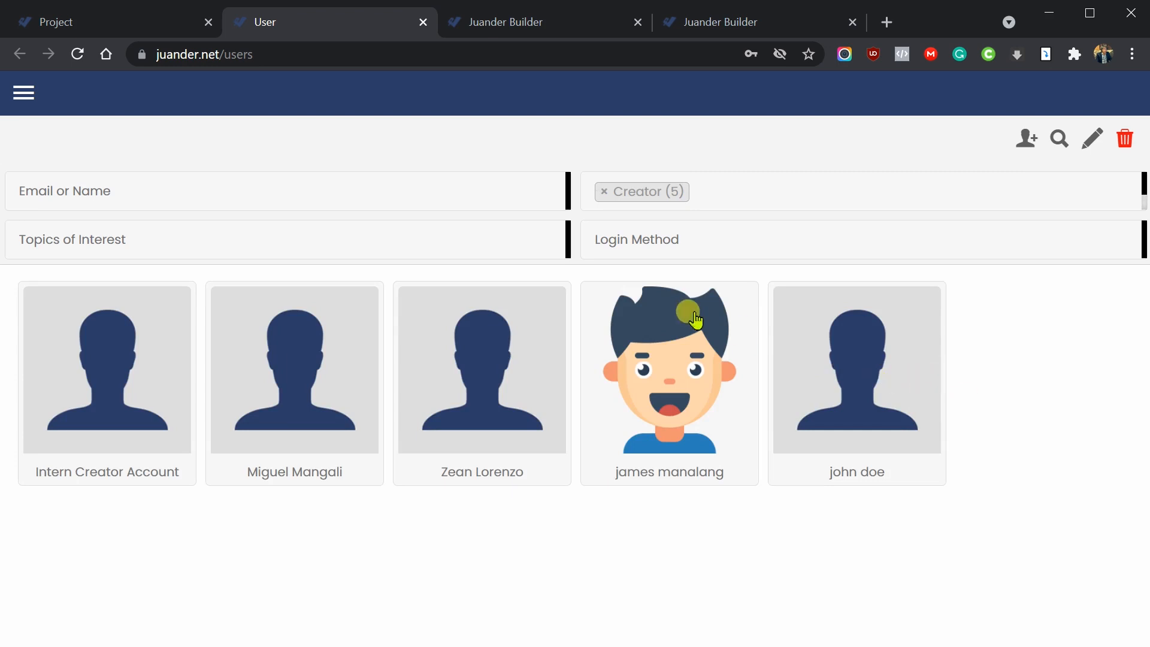
- Replace the Creator role filter with Learner (404) and list those users
{"action": "left_click", "coordinate": [605, 193]}
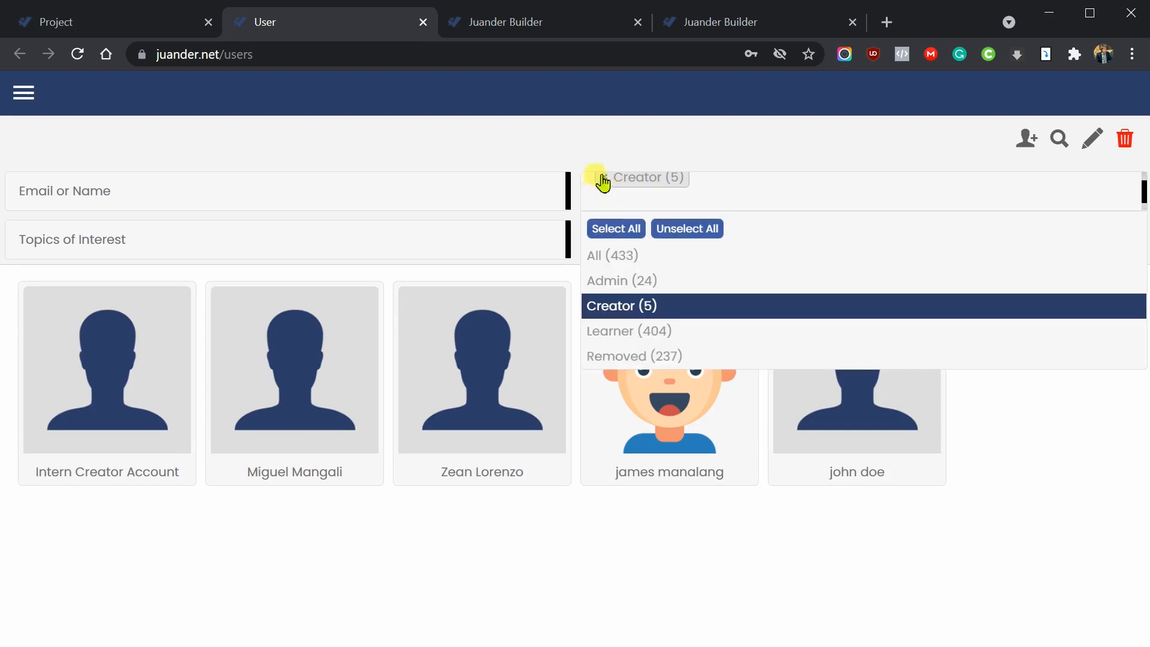
{"action": "left_click", "coordinate": [606, 191]}
{"action": "left_click", "coordinate": [608, 192]}
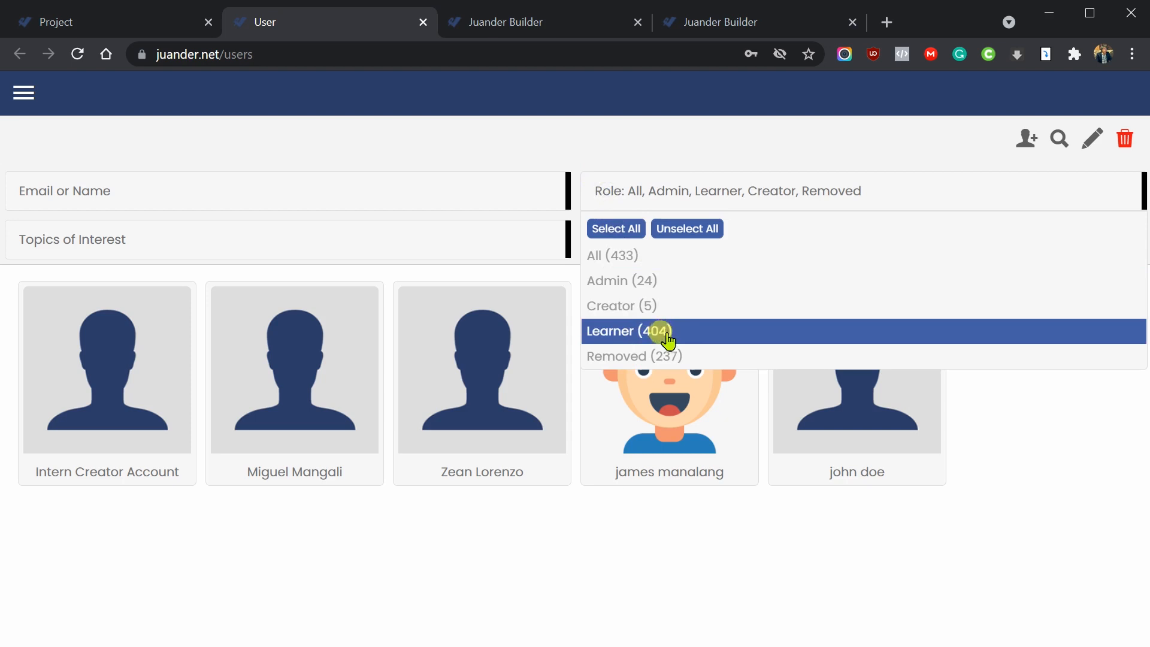
{"action": "left_click", "coordinate": [657, 331]}
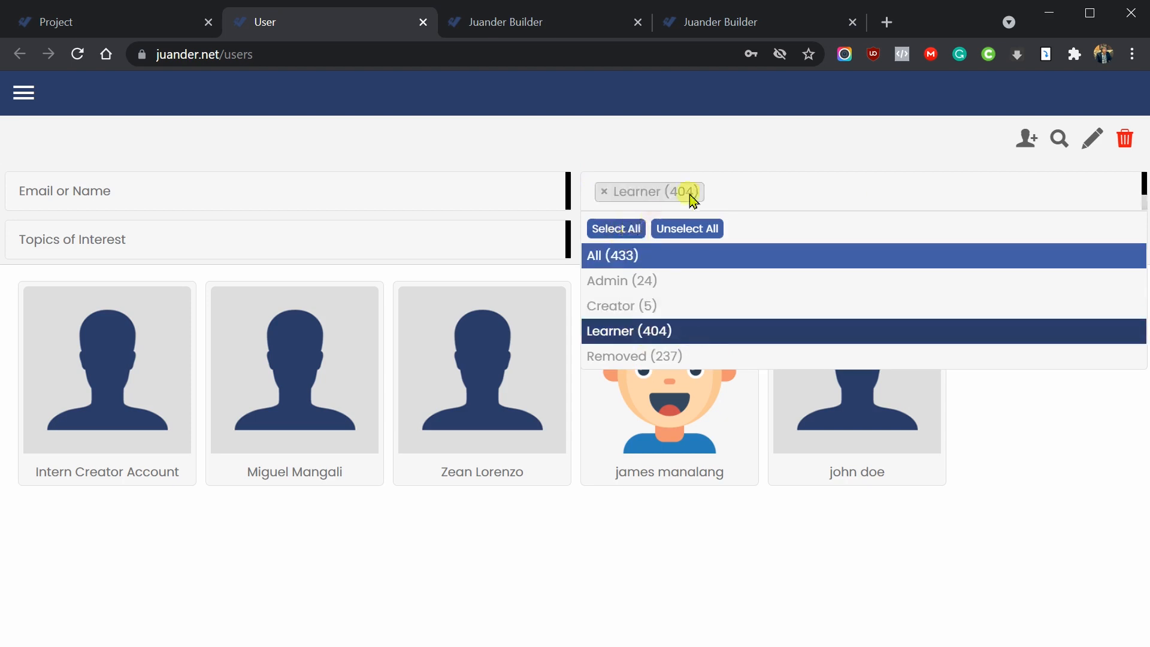
{"action": "left_click", "coordinate": [634, 229]}
{"action": "left_click", "coordinate": [1061, 140]}
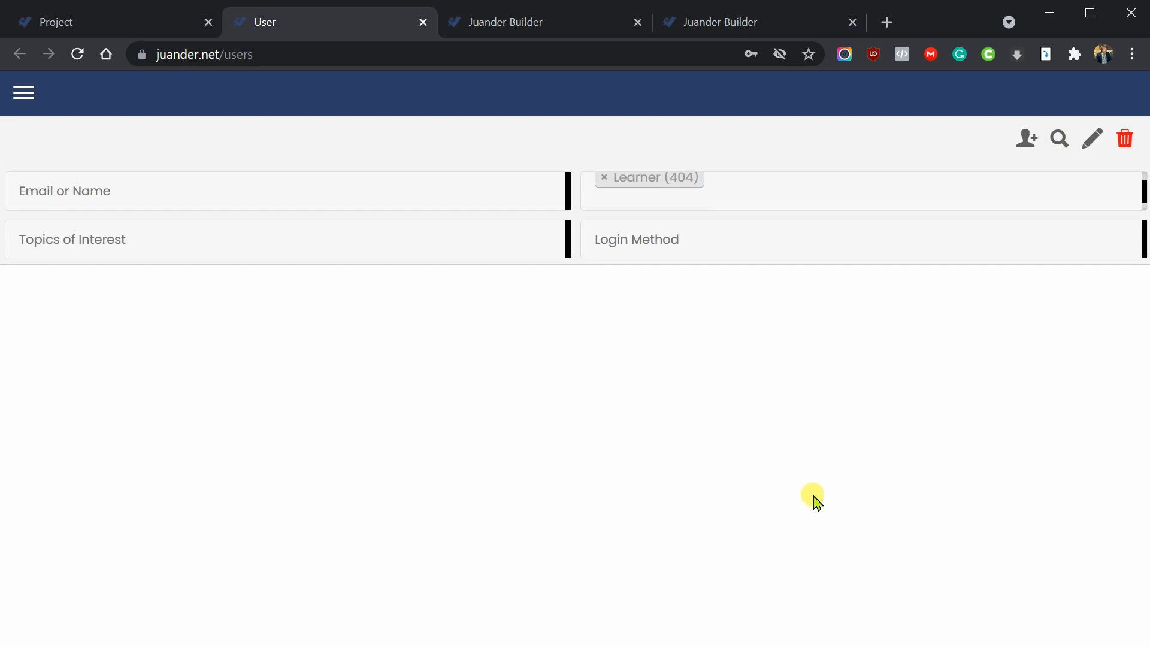
{"action": "scroll", "coordinate": [719, 526], "scroll_direction": "down", "scroll_amount": 10}
{"action": "scroll", "coordinate": [724, 525], "scroll_direction": "up", "scroll_amount": 10}
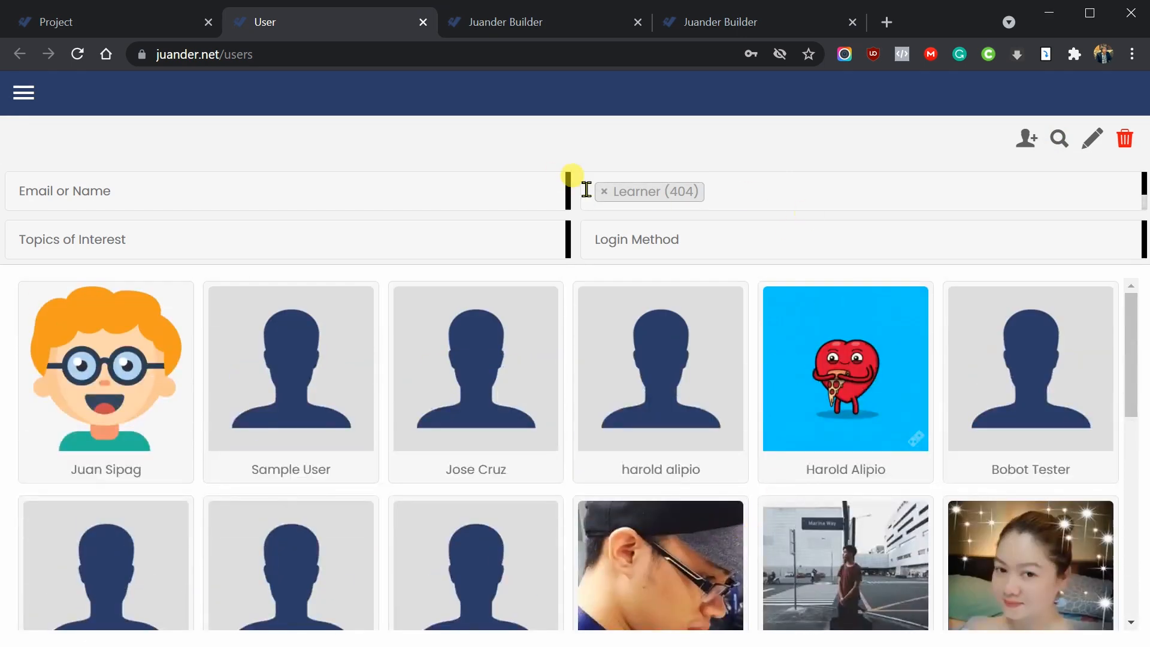
- Switch the role filter from Learner to Removed (237), search, and pick the second removed user
{"action": "left_click", "coordinate": [815, 189]}
{"action": "left_click", "coordinate": [651, 322]}
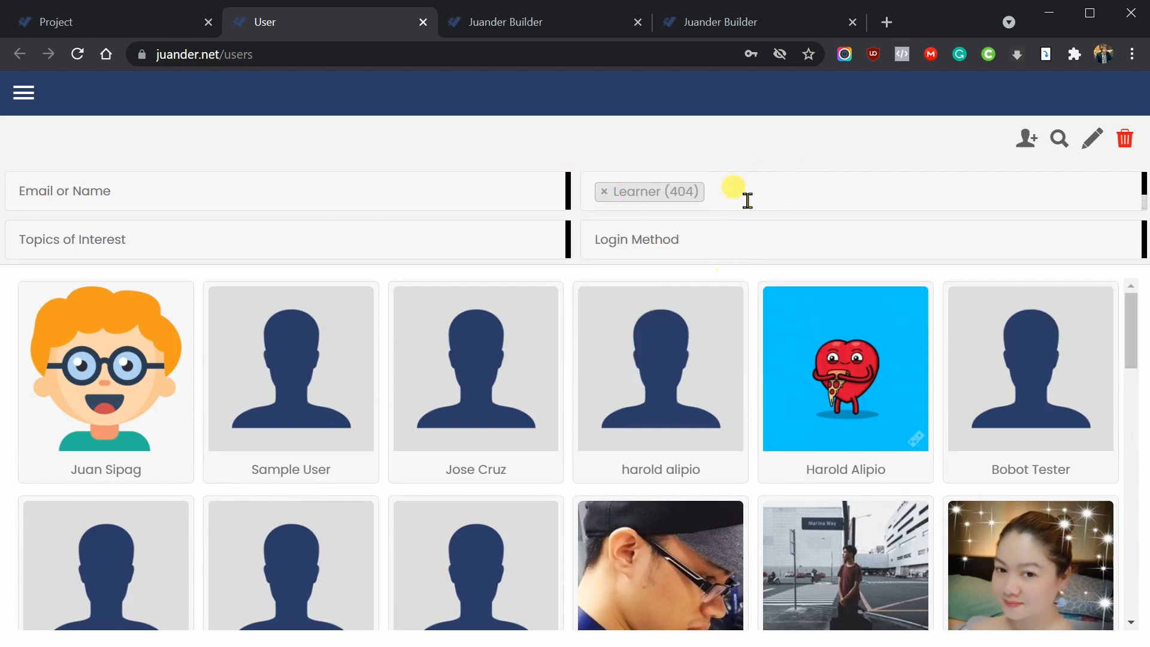
{"action": "left_click", "coordinate": [605, 191]}
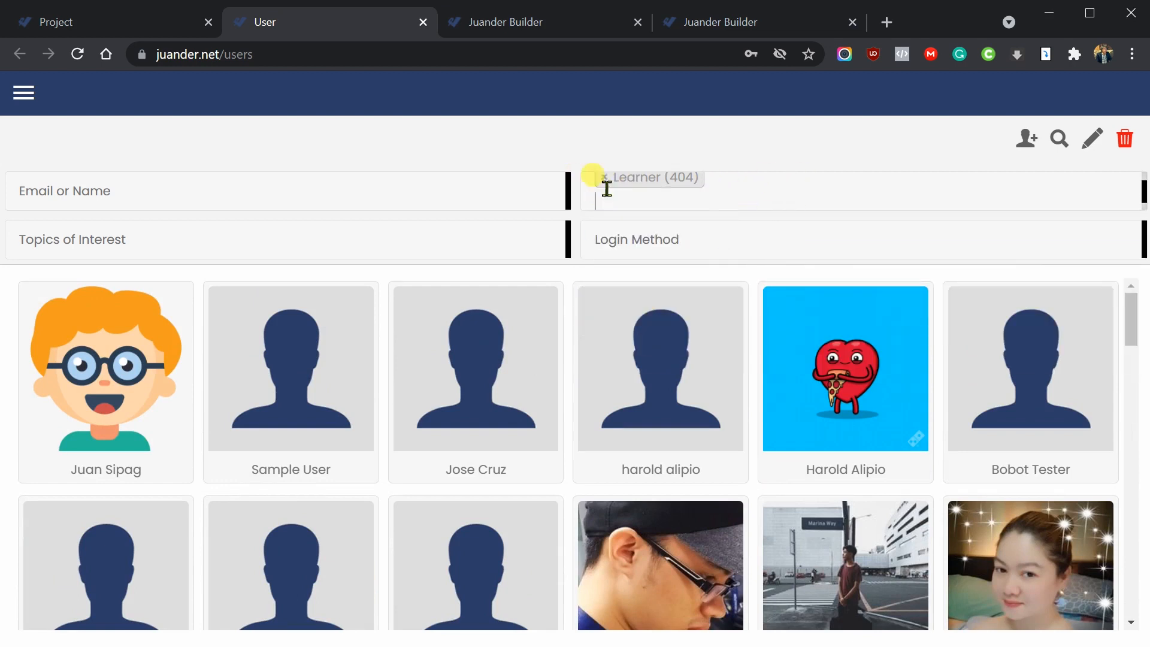
{"action": "left_click", "coordinate": [604, 180]}
{"action": "left_click", "coordinate": [608, 190]}
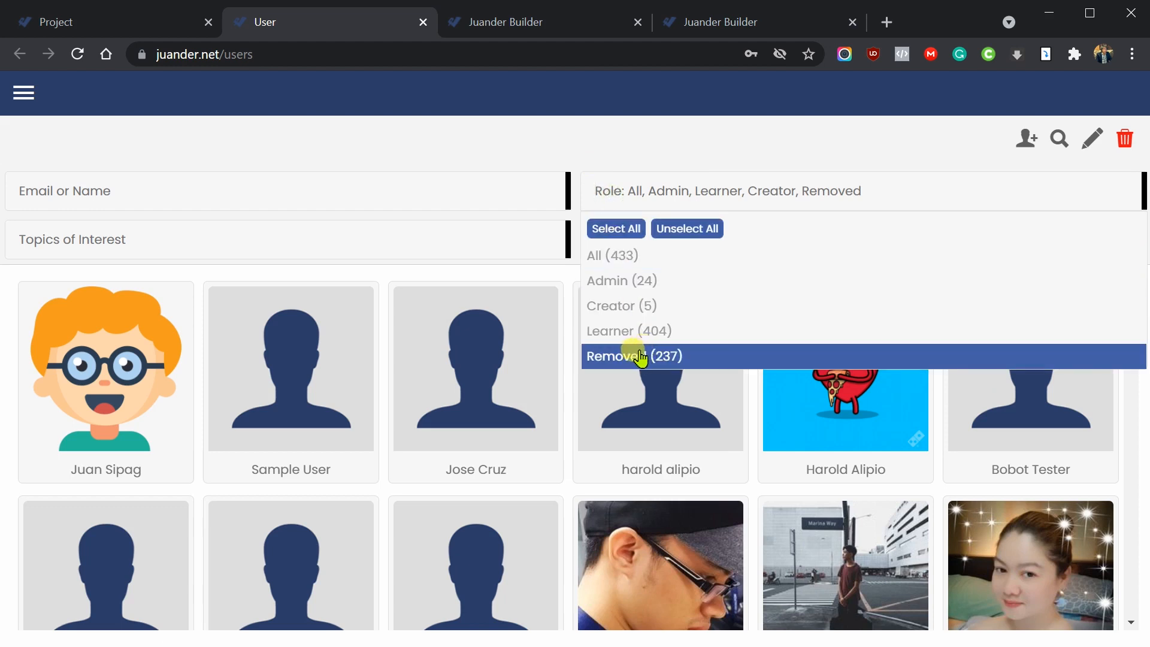
{"action": "left_click", "coordinate": [626, 356]}
{"action": "left_click", "coordinate": [783, 160]}
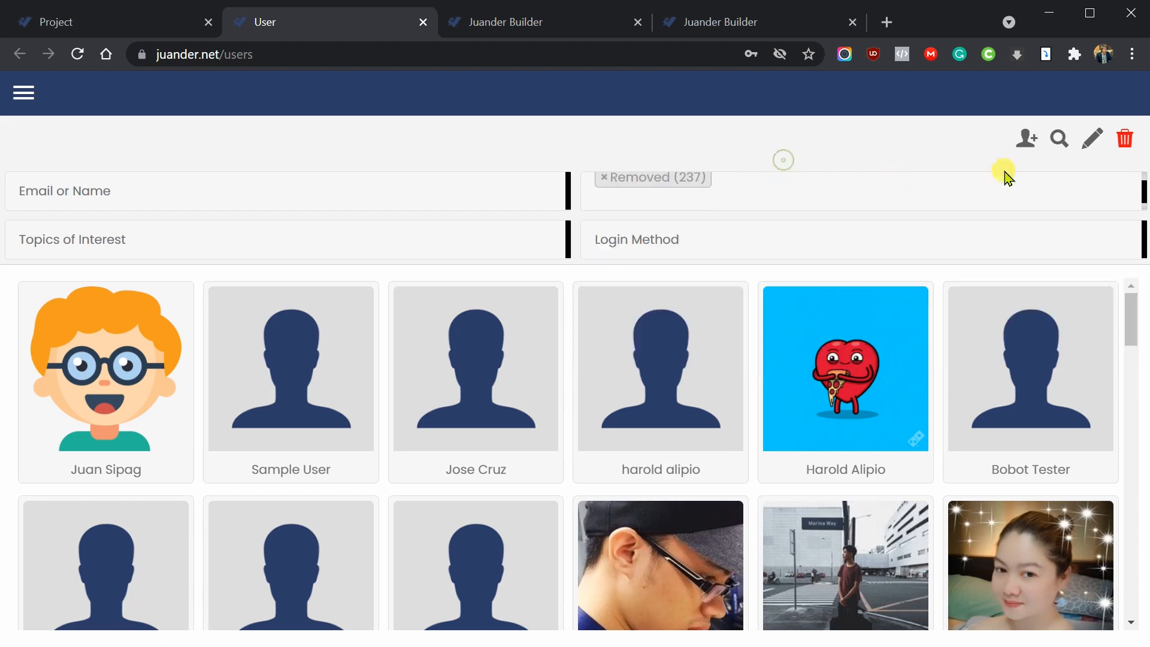
{"action": "left_click", "coordinate": [1059, 140]}
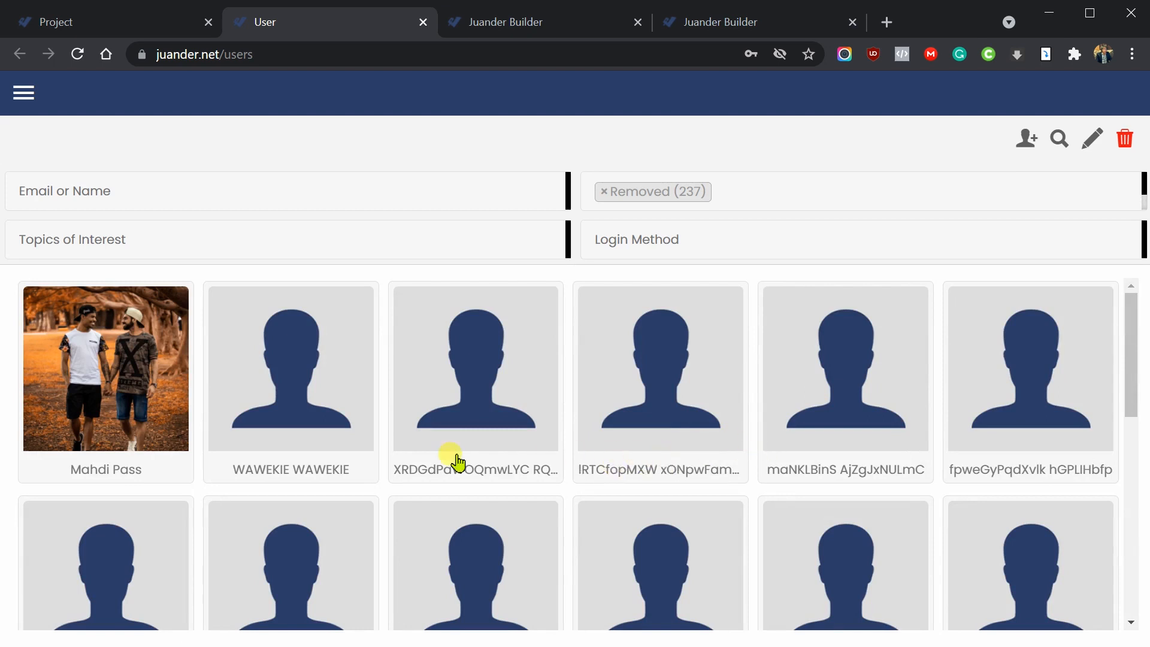
{"action": "scroll", "coordinate": [519, 465], "scroll_direction": "down", "scroll_amount": 2}
{"action": "scroll", "coordinate": [518, 465], "scroll_direction": "up", "scroll_amount": 2}
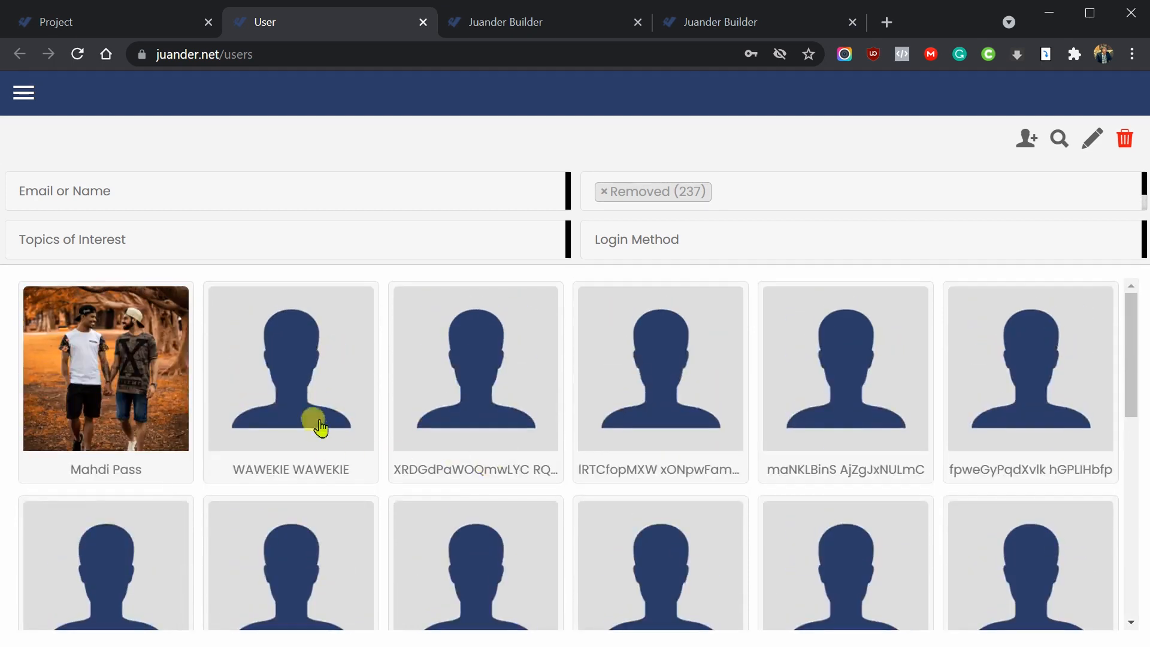
{"action": "left_click", "coordinate": [312, 417]}
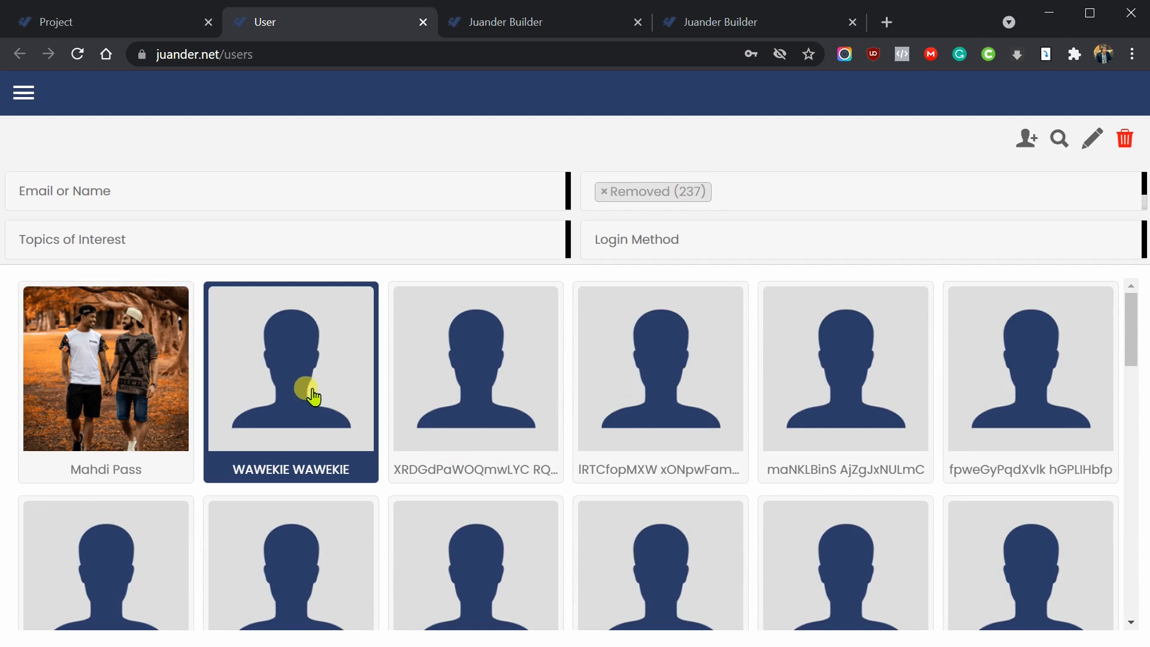
- Open the second removed user's Update User form and choose Reactivate at the bottom
{"action": "left_click", "coordinate": [312, 417]}
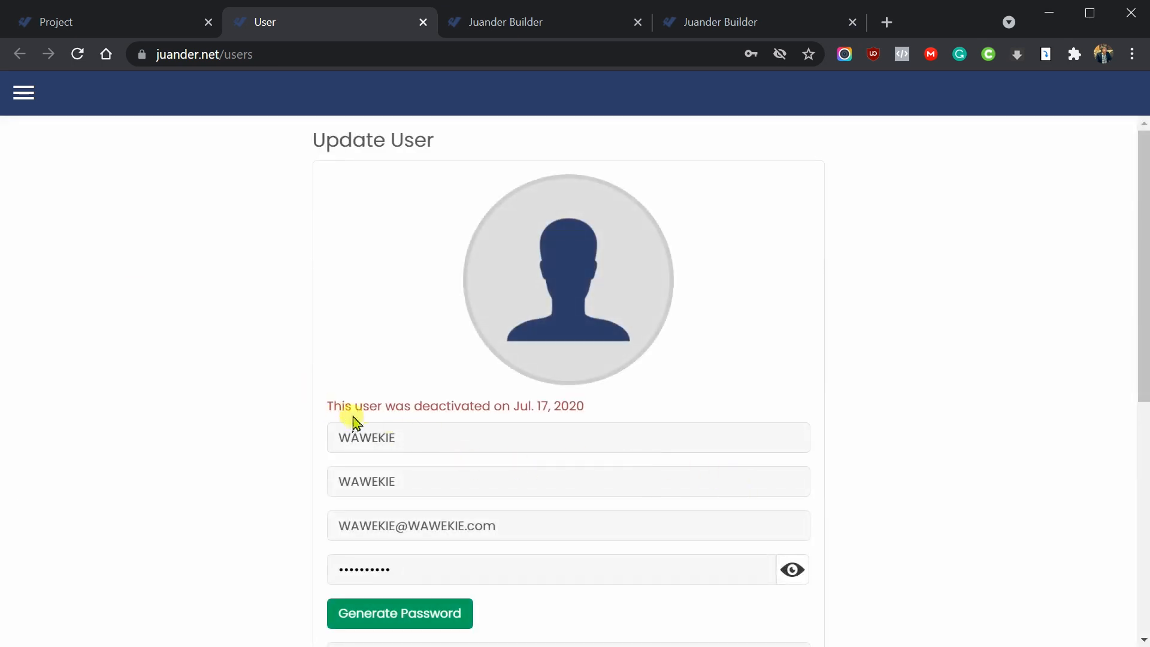
{"action": "left_click_drag", "start_coordinate": [345, 407], "coordinate": [470, 407]}
{"action": "scroll", "coordinate": [563, 434], "scroll_direction": "down", "scroll_amount": 2}
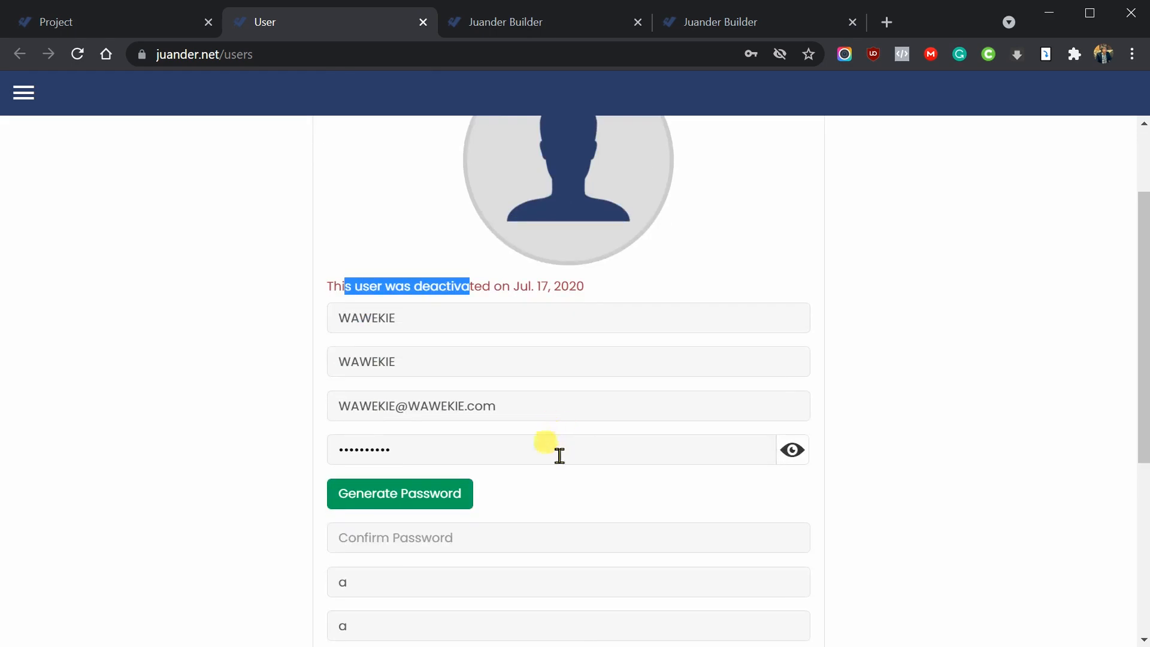
{"action": "scroll", "coordinate": [559, 452], "scroll_direction": "down", "scroll_amount": 6}
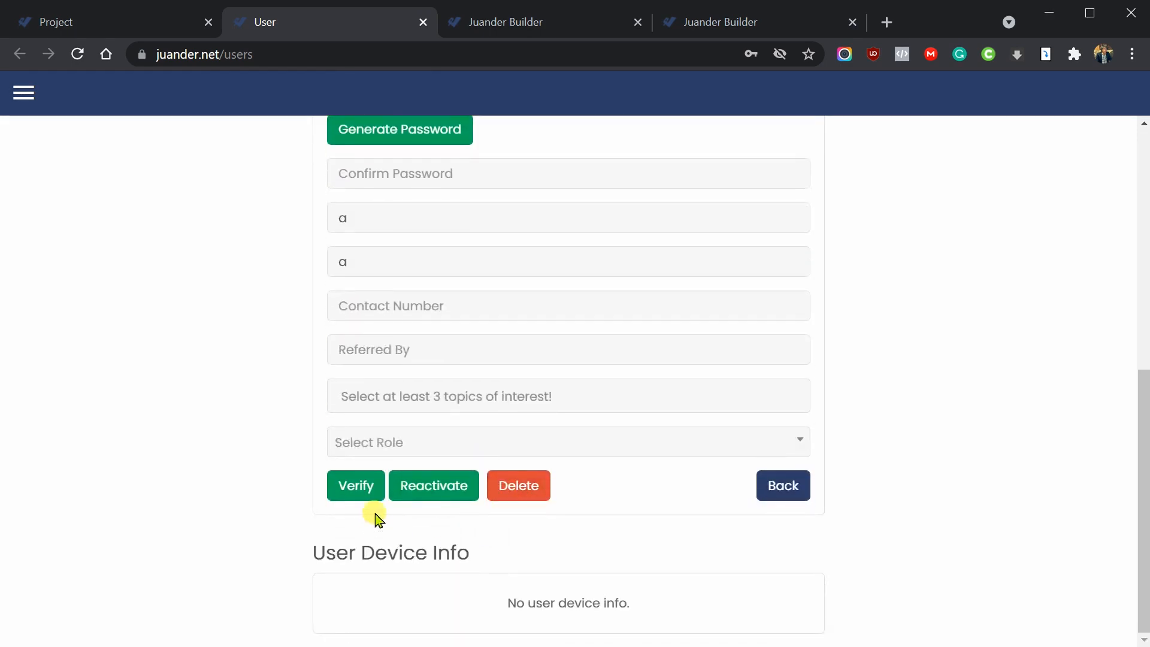
{"action": "left_click", "coordinate": [432, 494]}
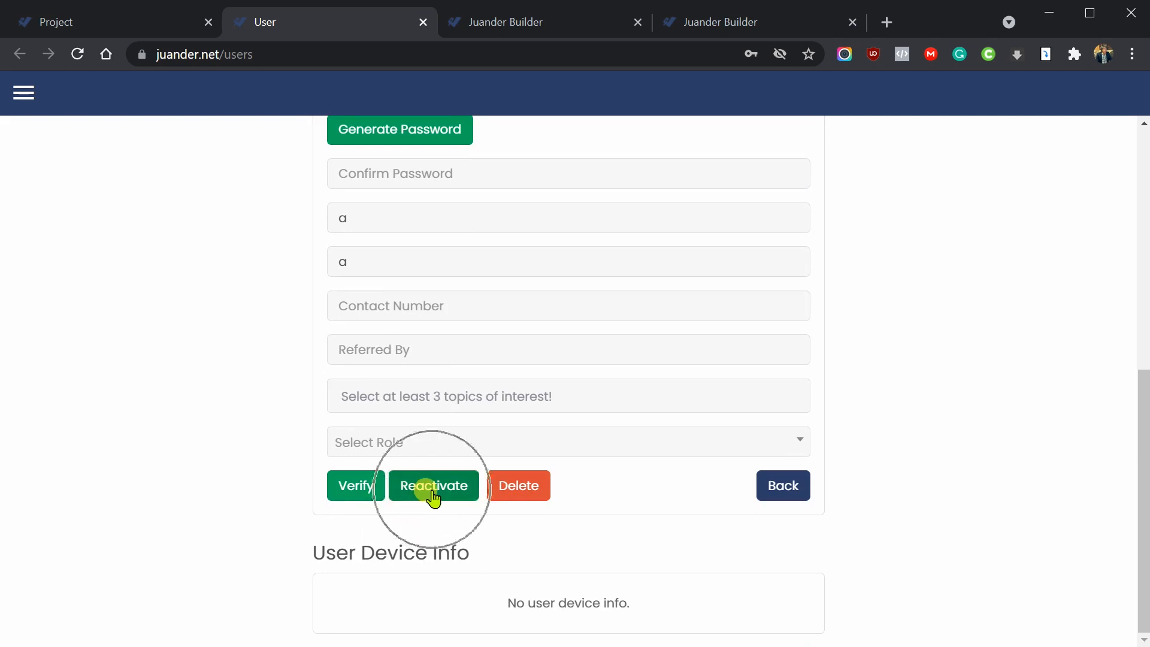